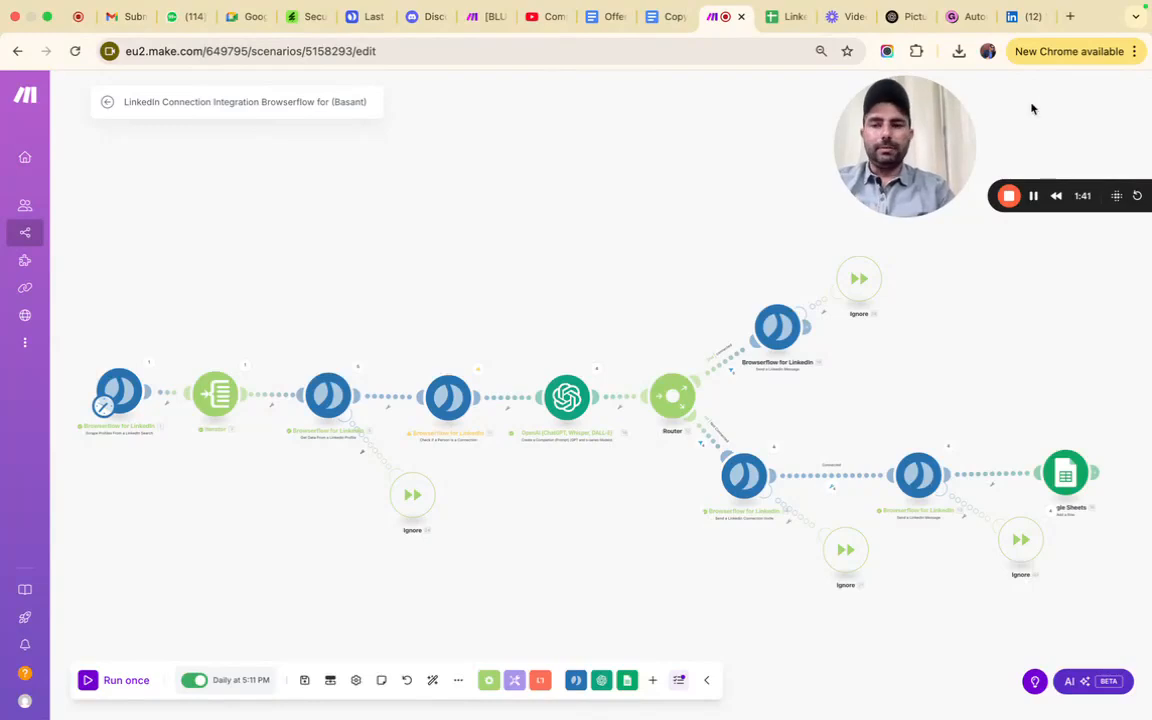
Open the settings of the Browserflow module that scrapes LinkedIn search profiles and check its category options
{"action": "left_click", "coordinate": [120, 393]}
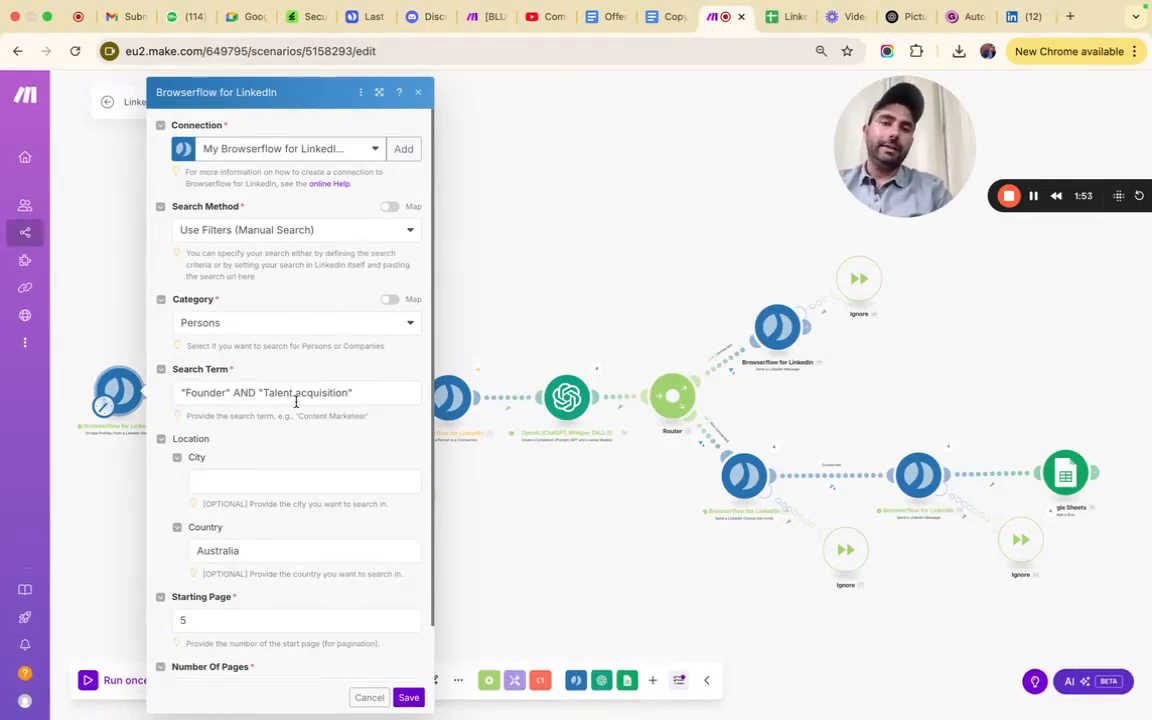
{"action": "left_click", "coordinate": [229, 324]}
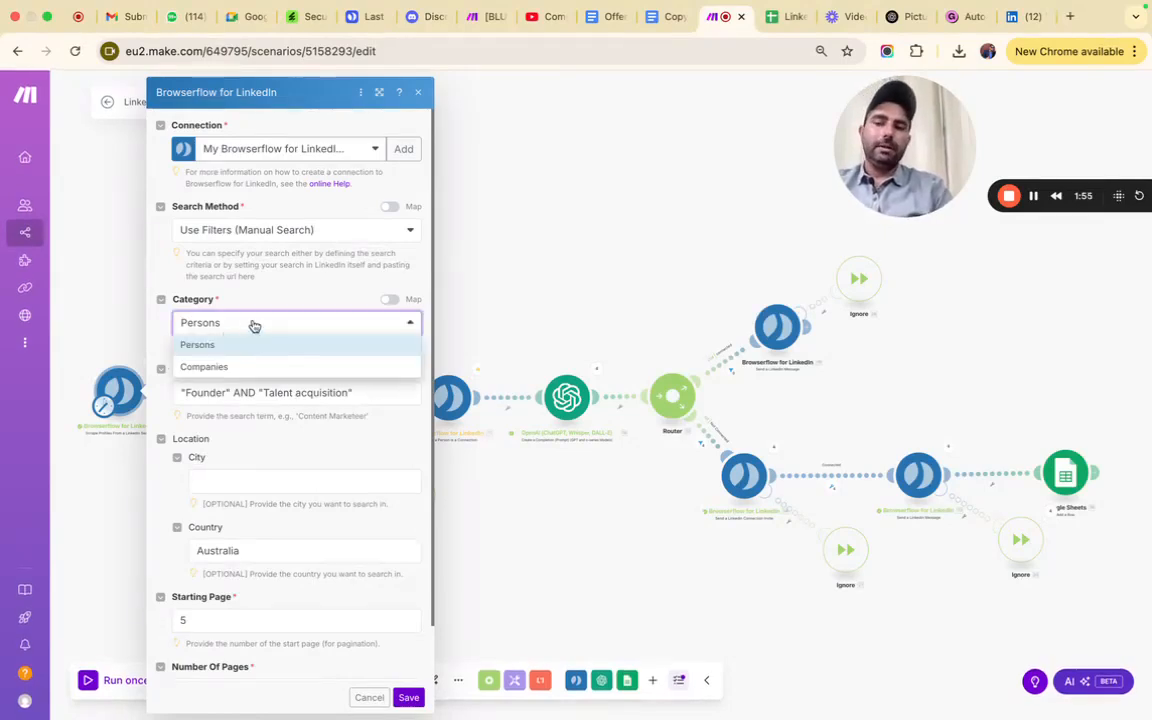
{"action": "left_click", "coordinate": [254, 325]}
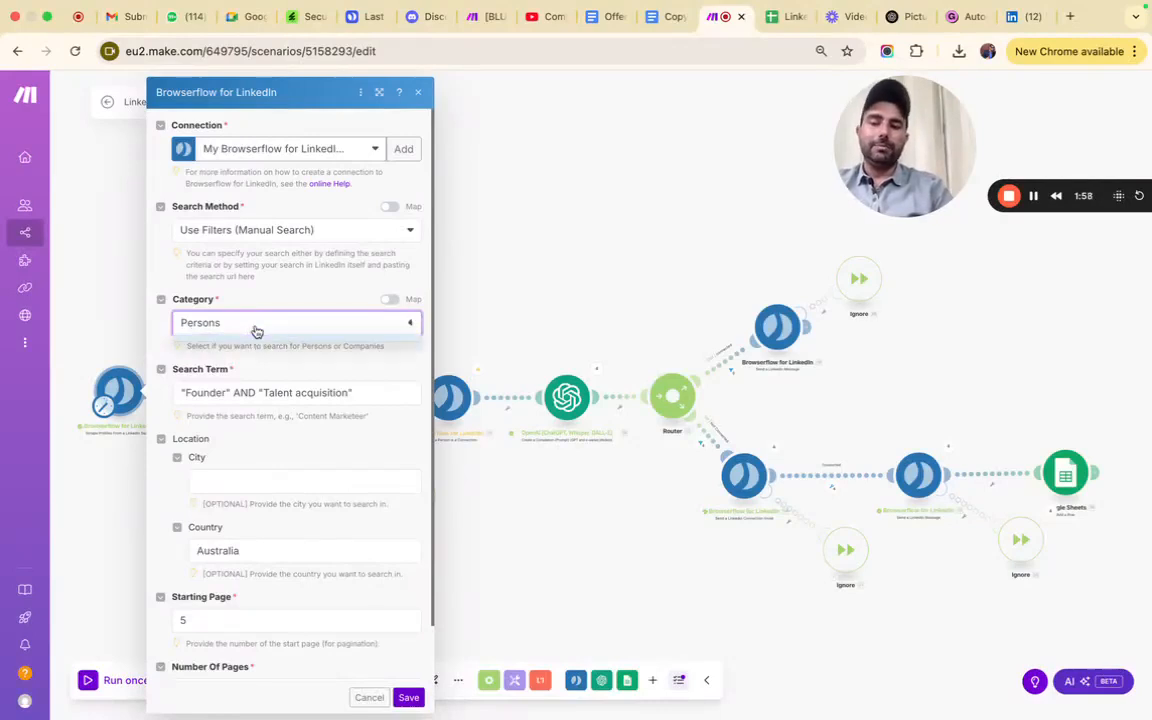
{"action": "scroll", "coordinate": [253, 463], "scroll_direction": "down", "scroll_amount": 1}
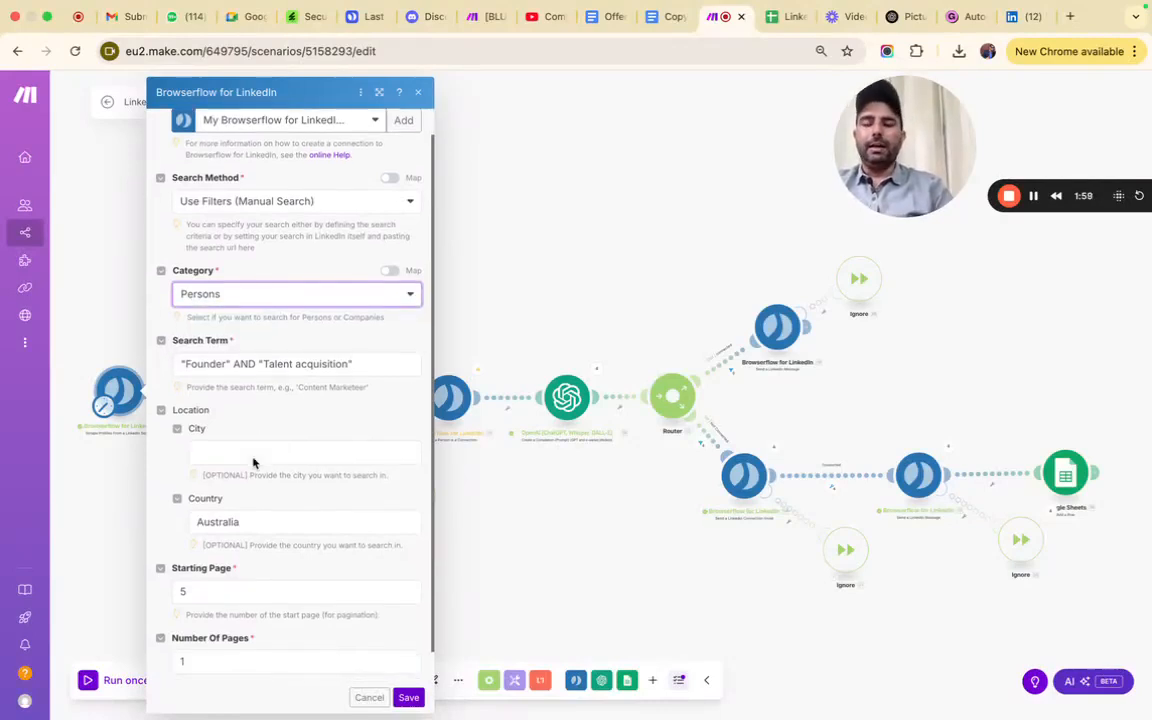
Copy the search term "Founder" AND "Talent acquisition" from the Browserflow module's settings
{"action": "left_click", "coordinate": [291, 365]}
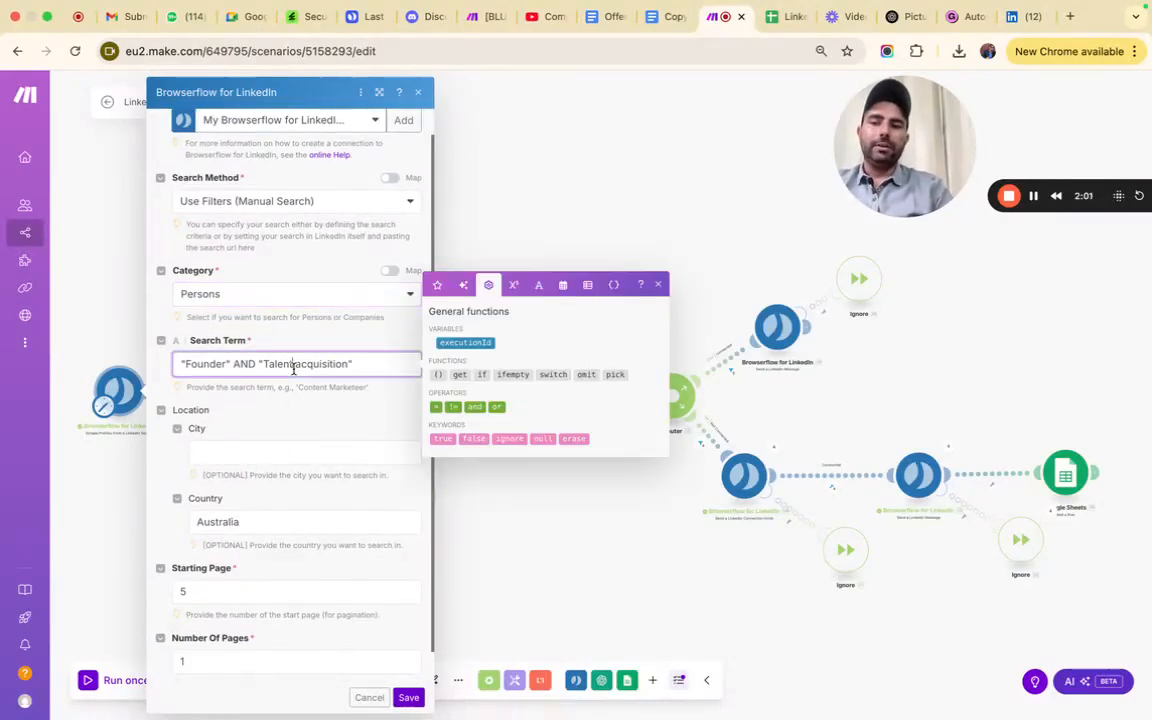
{"action": "triple_click", "coordinate": [351, 361]}
{"action": "key", "text": "super+c"}
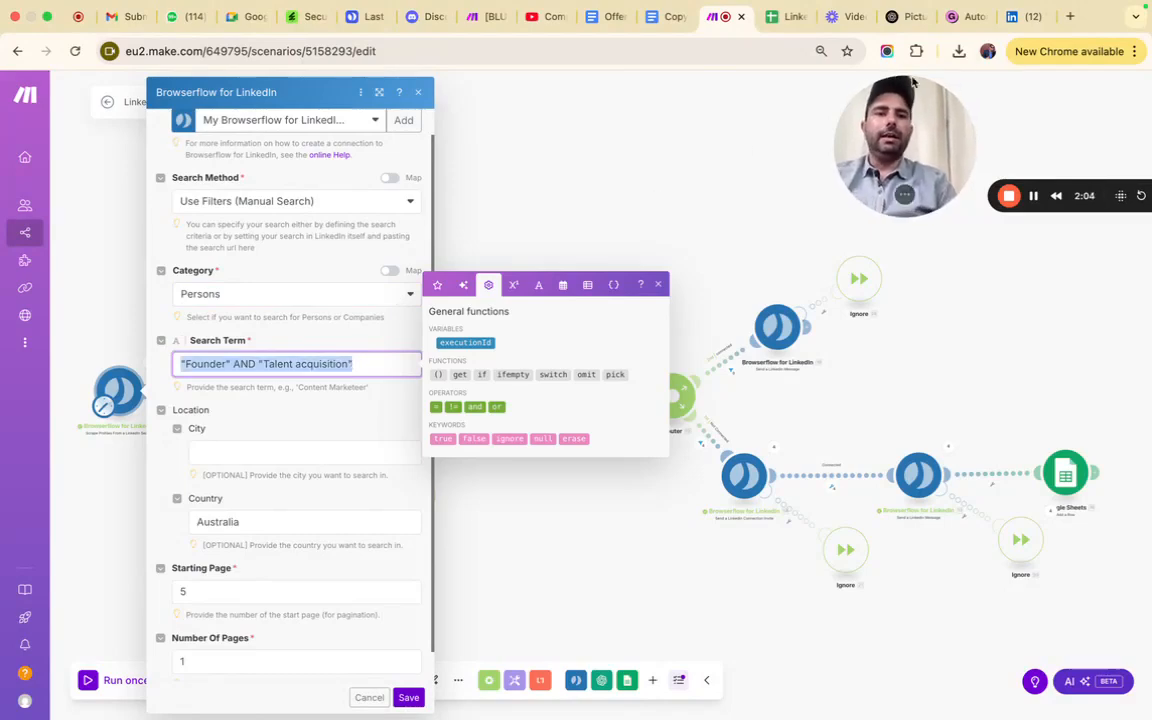
Switch to the LinkedIn people search already open and check the search term it uses
{"action": "left_click", "coordinate": [1012, 17]}
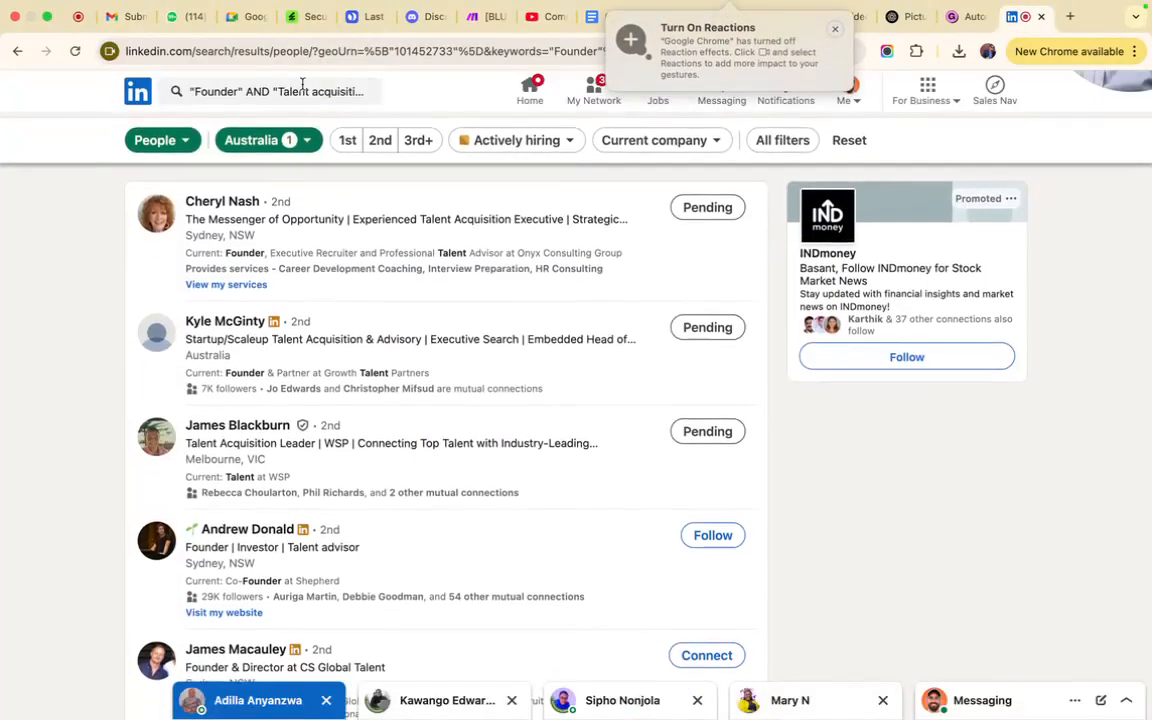
{"action": "left_click", "coordinate": [296, 91]}
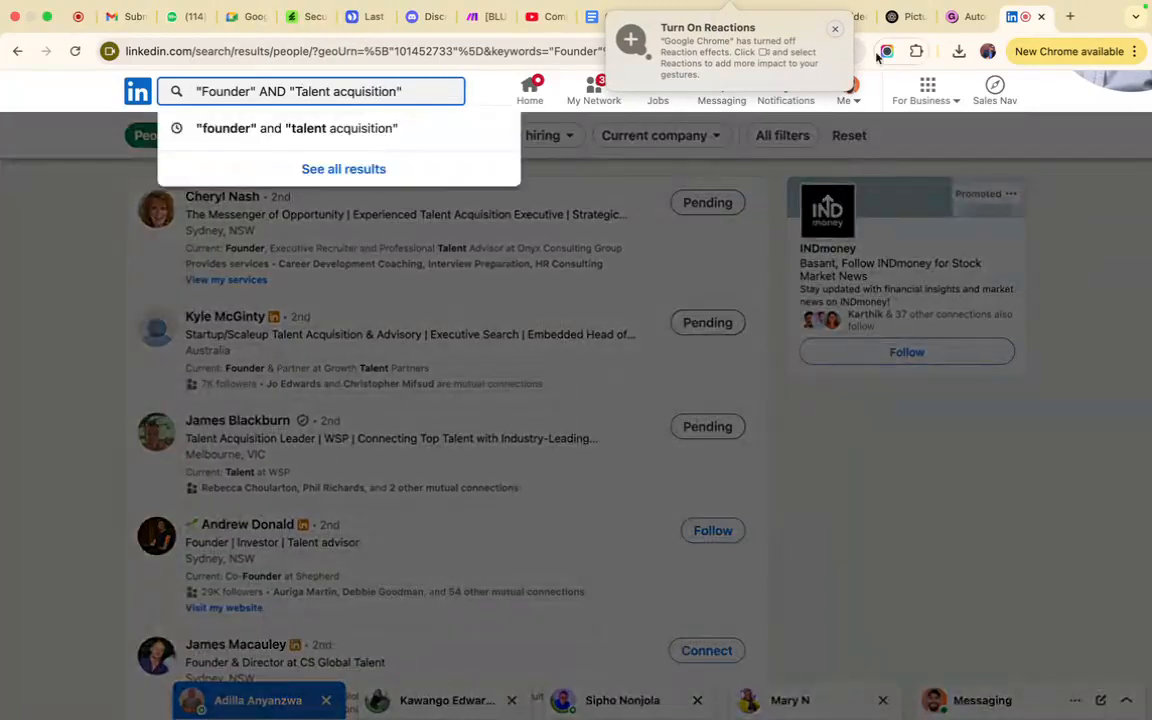
{"action": "left_click", "coordinate": [969, 19]}
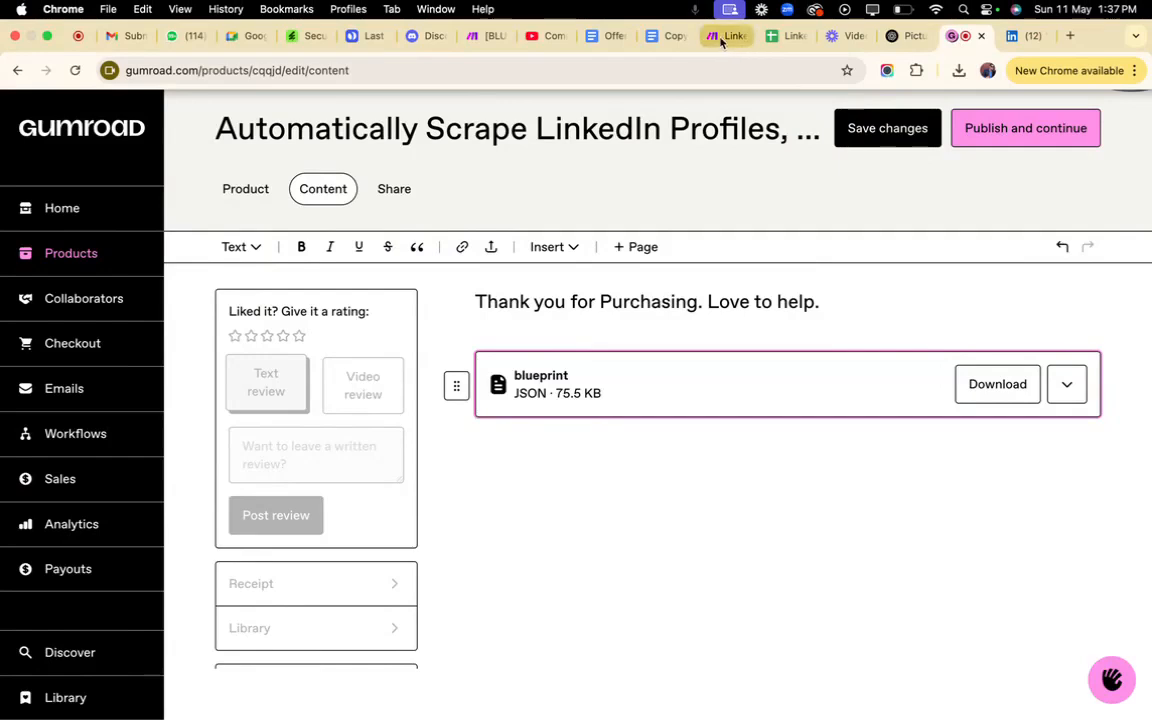
Open the LinkedIn home feed in a new browser tab
{"action": "left_click", "coordinate": [1070, 36]}
{"action": "type", "text": "lin"}
{"action": "key", "text": "Return"}
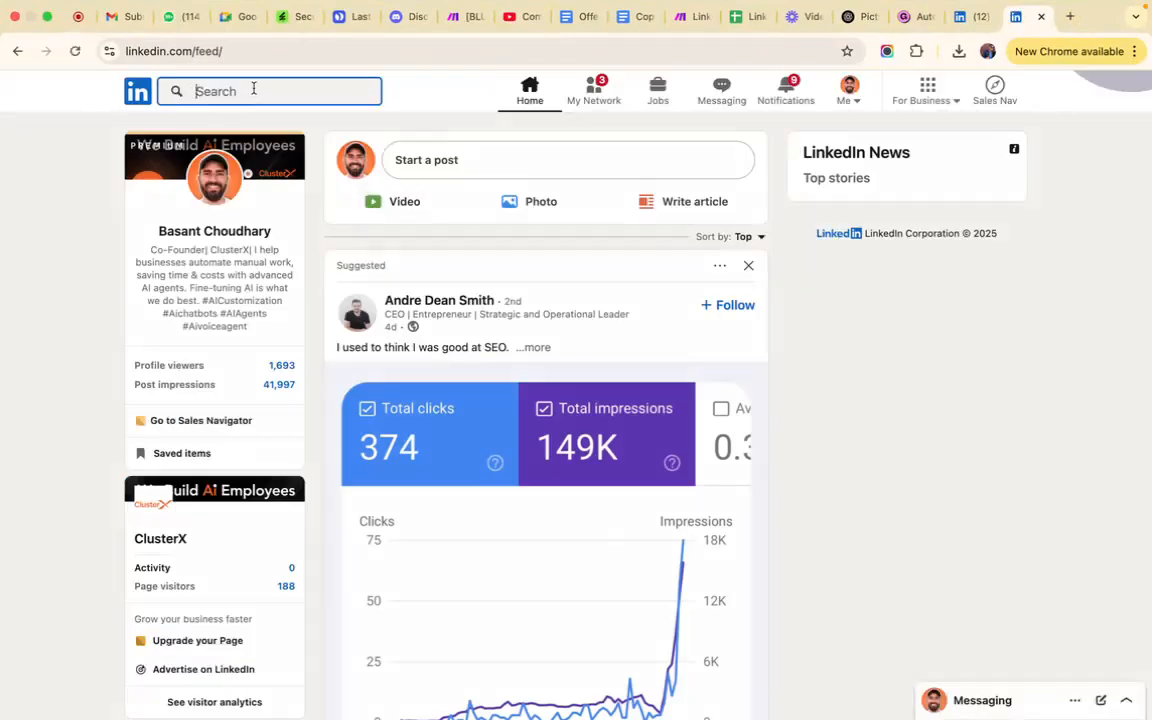
{"action": "left_click", "coordinate": [253, 90]}
{"action": "key", "text": "super+v"}
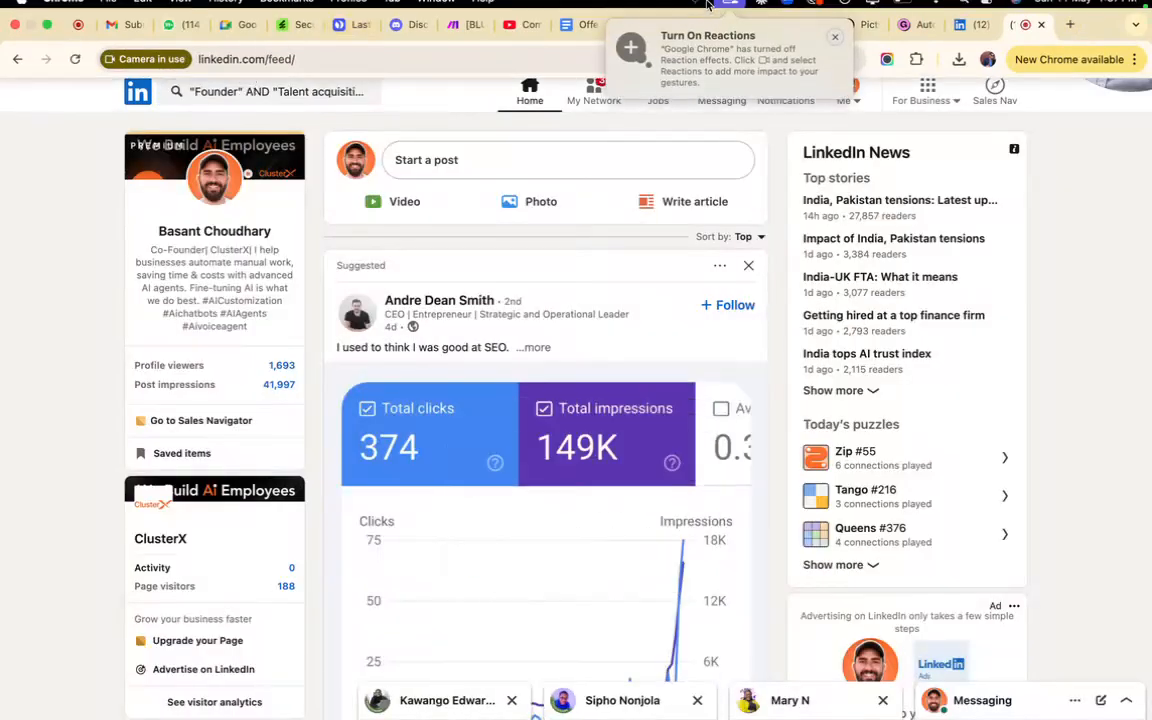
{"action": "left_click", "coordinate": [729, 8]}
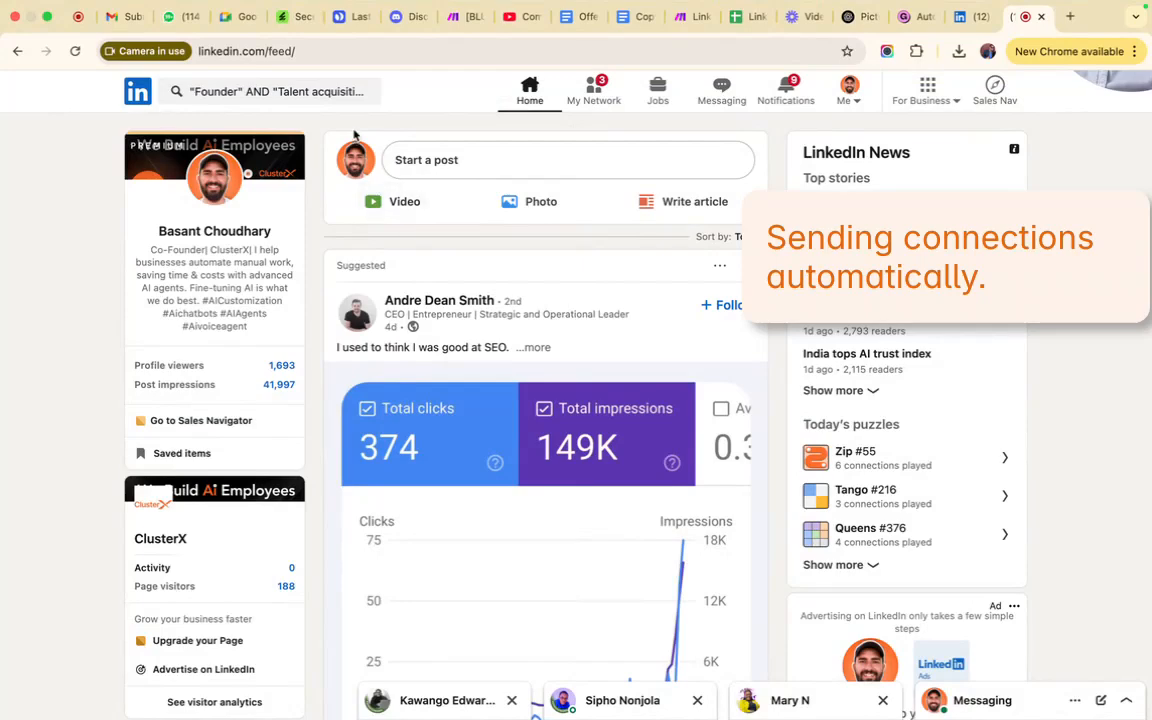
{"action": "left_click", "coordinate": [362, 92]}
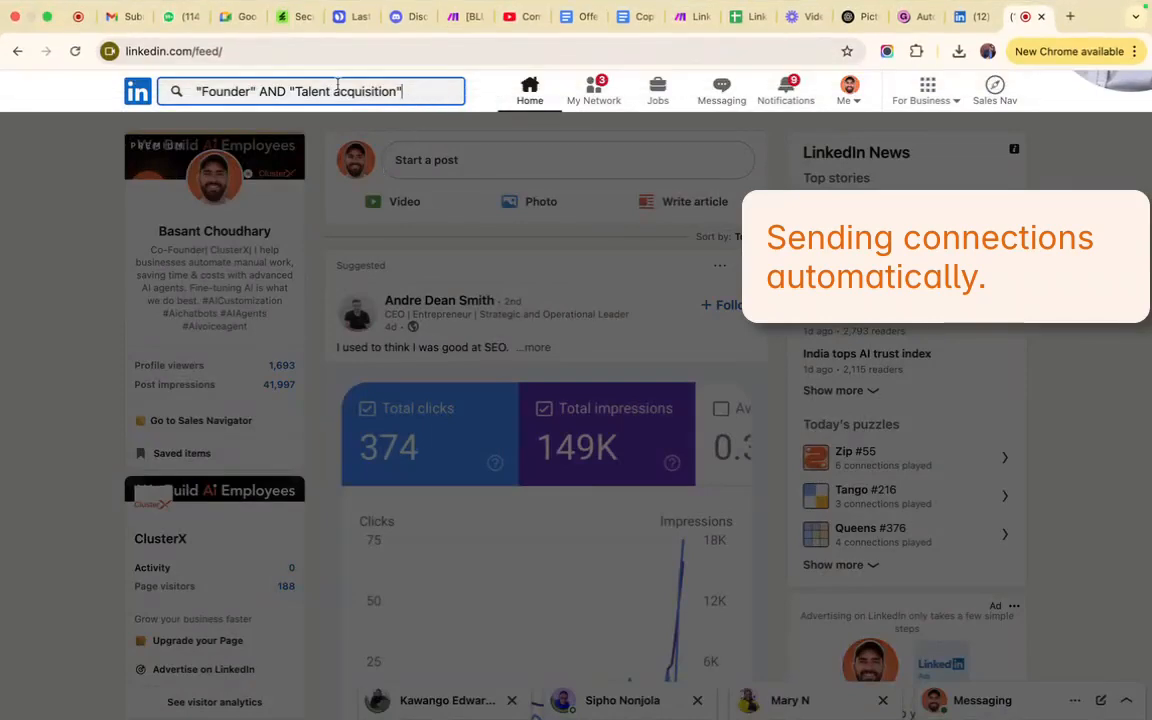
{"action": "left_click", "coordinate": [75, 51]}
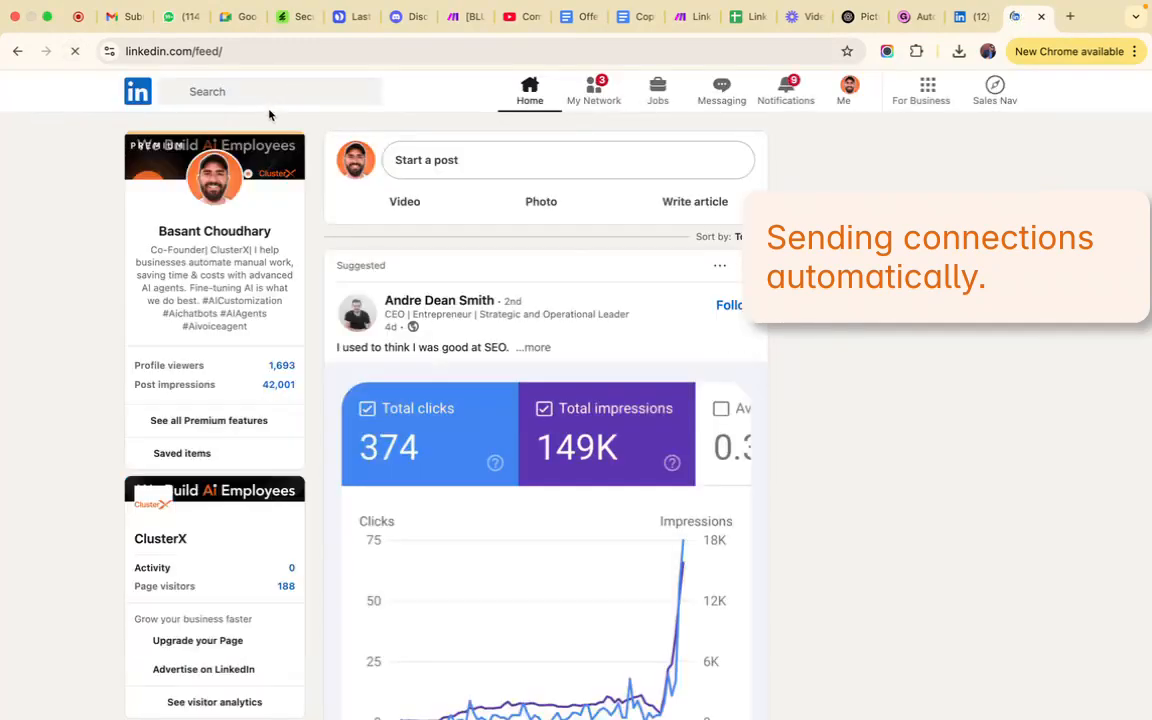
Search LinkedIn for the copied term "Founder" AND "Talent acquisition"
{"action": "left_click", "coordinate": [306, 93]}
{"action": "key", "text": "super+v"}
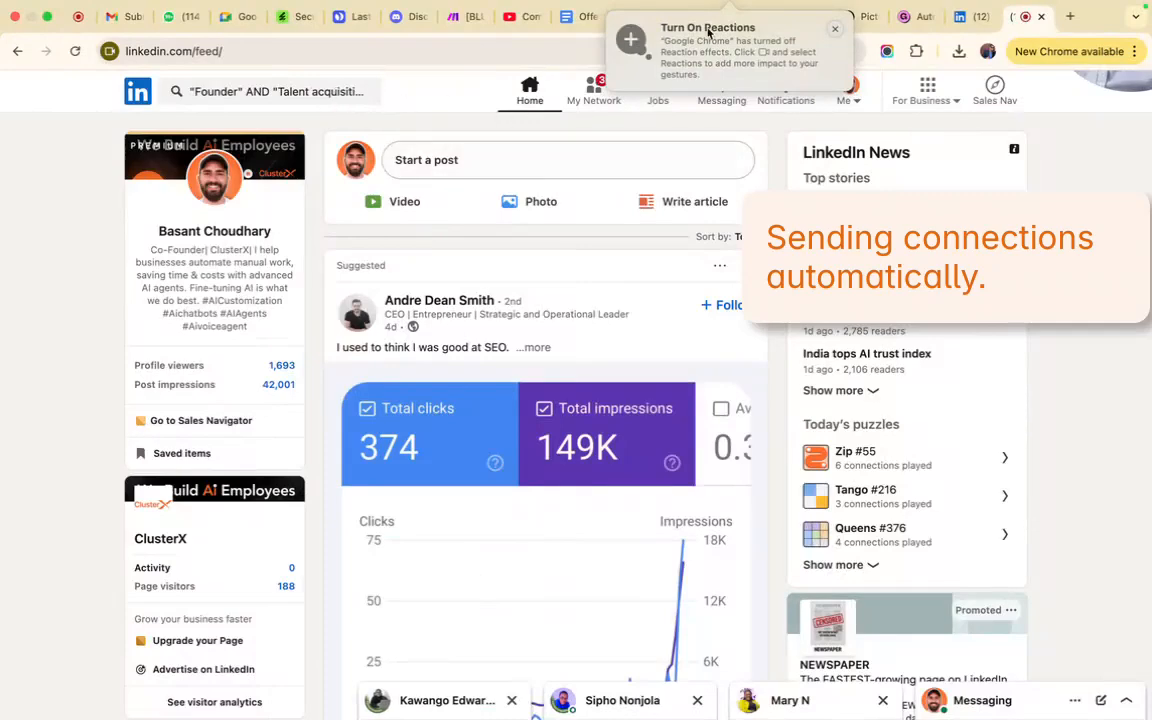
{"action": "left_click", "coordinate": [366, 93]}
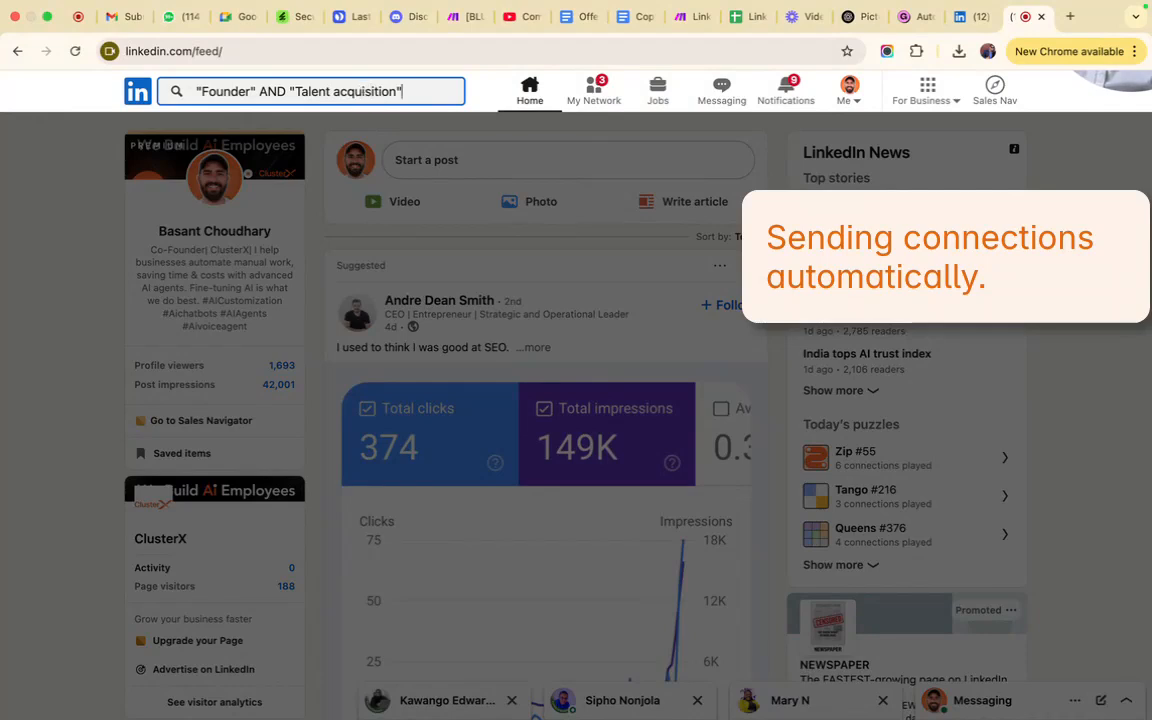
{"action": "key", "text": "Return"}
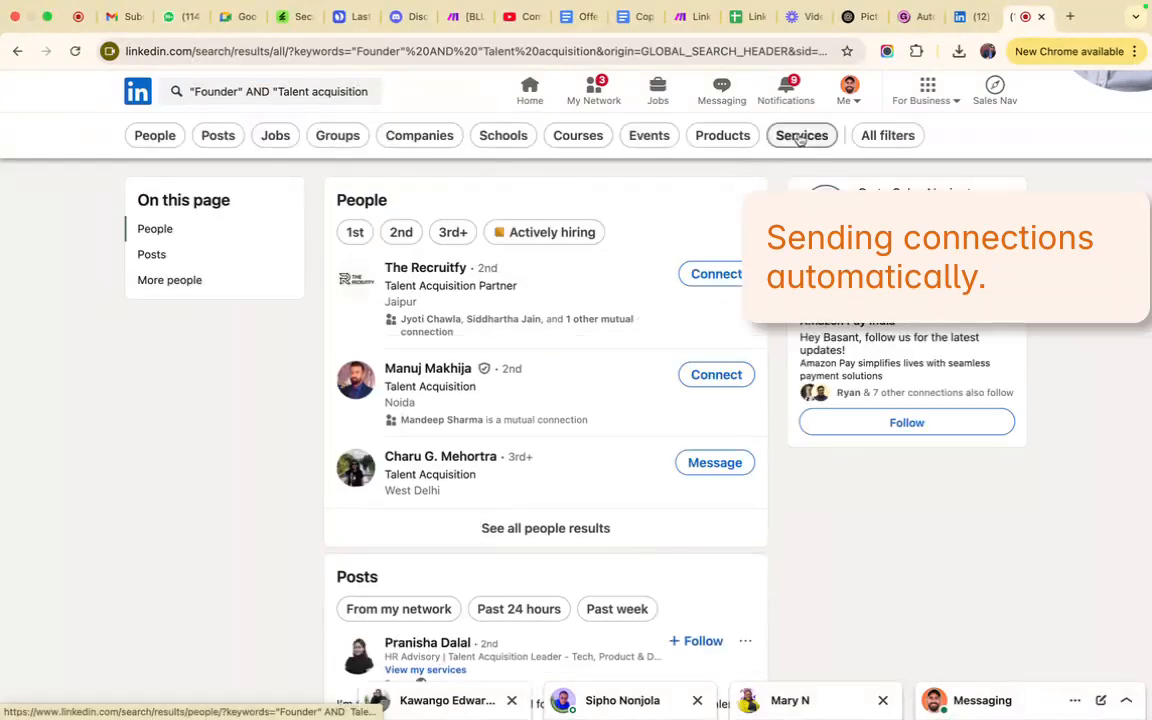
Filter the search results to people located in Australia
{"action": "left_click", "coordinate": [887, 136]}
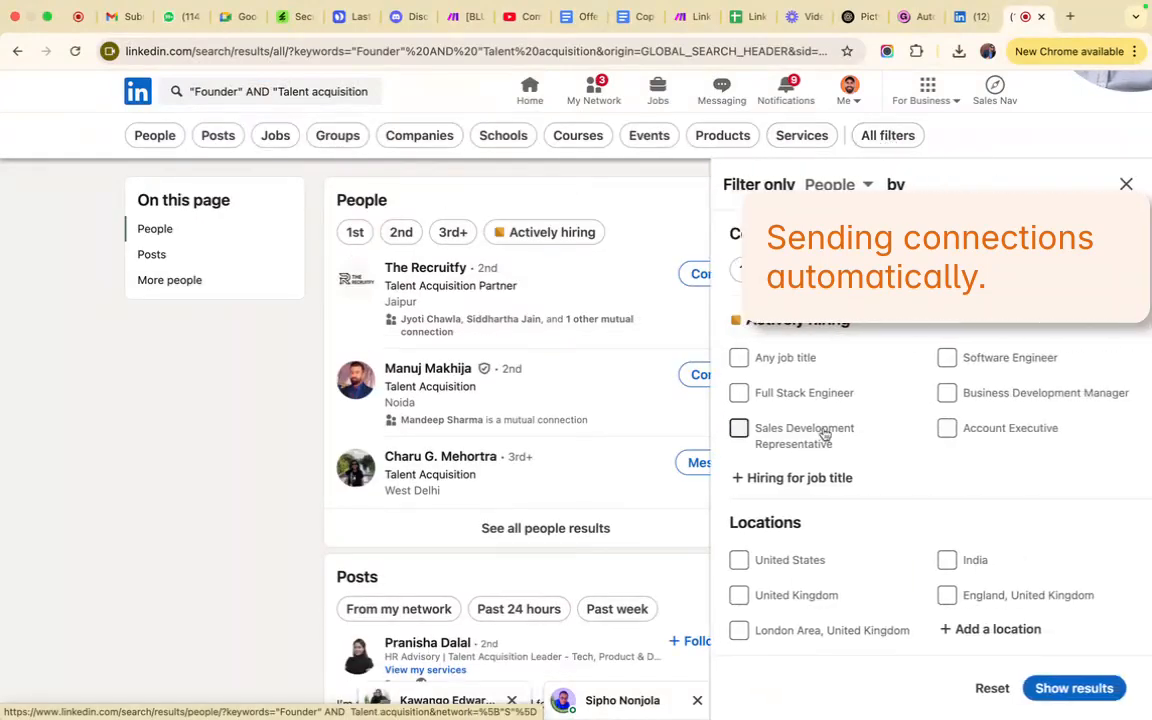
{"action": "scroll", "coordinate": [830, 445], "scroll_direction": "down", "scroll_amount": 2}
{"action": "left_click", "coordinate": [969, 568]}
{"action": "type", "text": "AUs"}
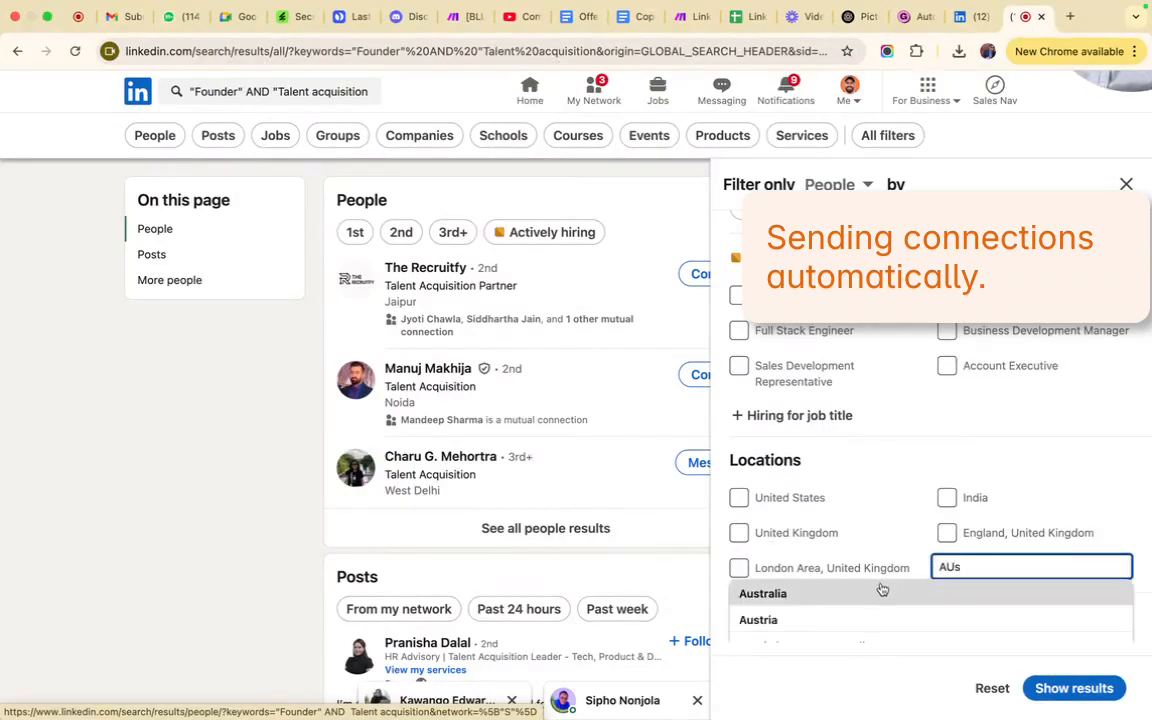
{"action": "left_click", "coordinate": [882, 593]}
{"action": "left_click", "coordinate": [1073, 688]}
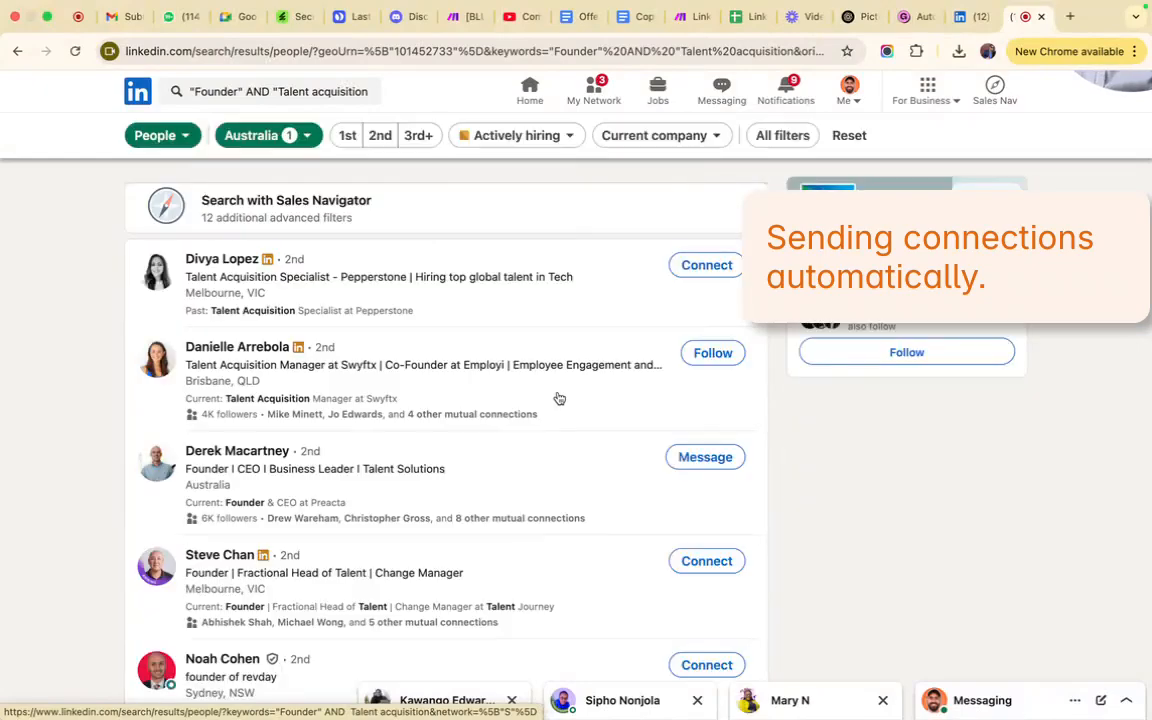
Look through the Australian people results on pages 1, 3 and 4, and go on to page 5
{"action": "scroll", "coordinate": [559, 398], "scroll_direction": "down", "scroll_amount": 5}
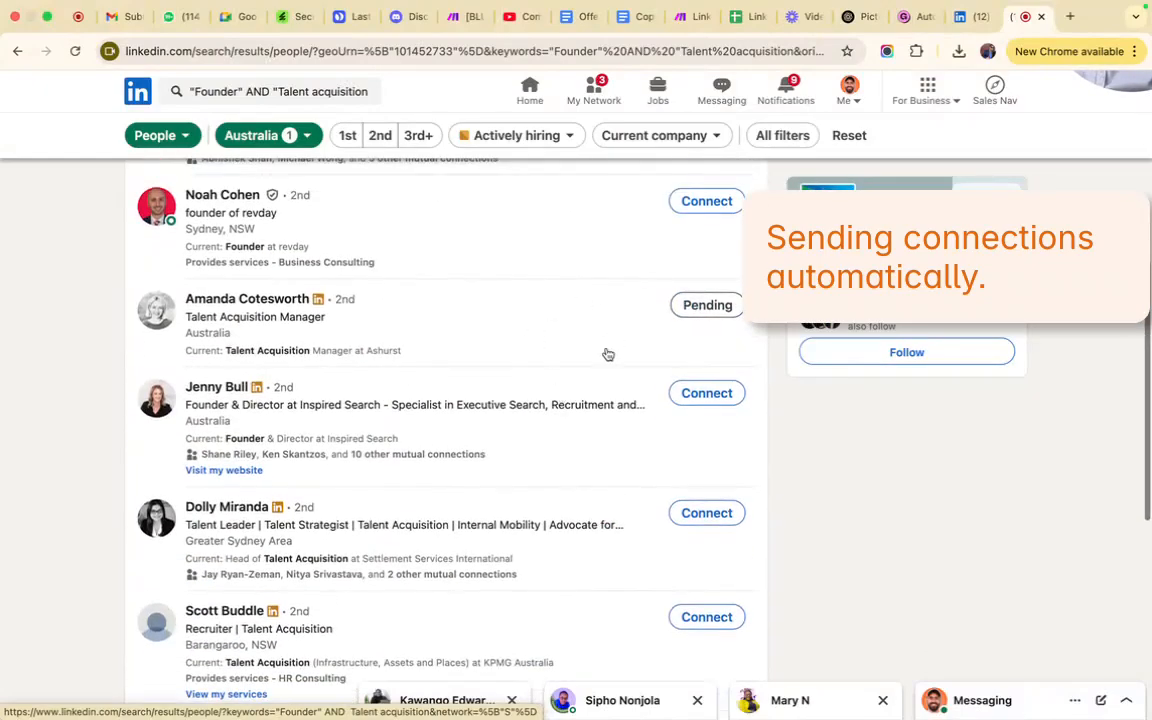
{"action": "scroll", "coordinate": [607, 355], "scroll_direction": "down", "scroll_amount": 5}
{"action": "left_click", "coordinate": [386, 448]}
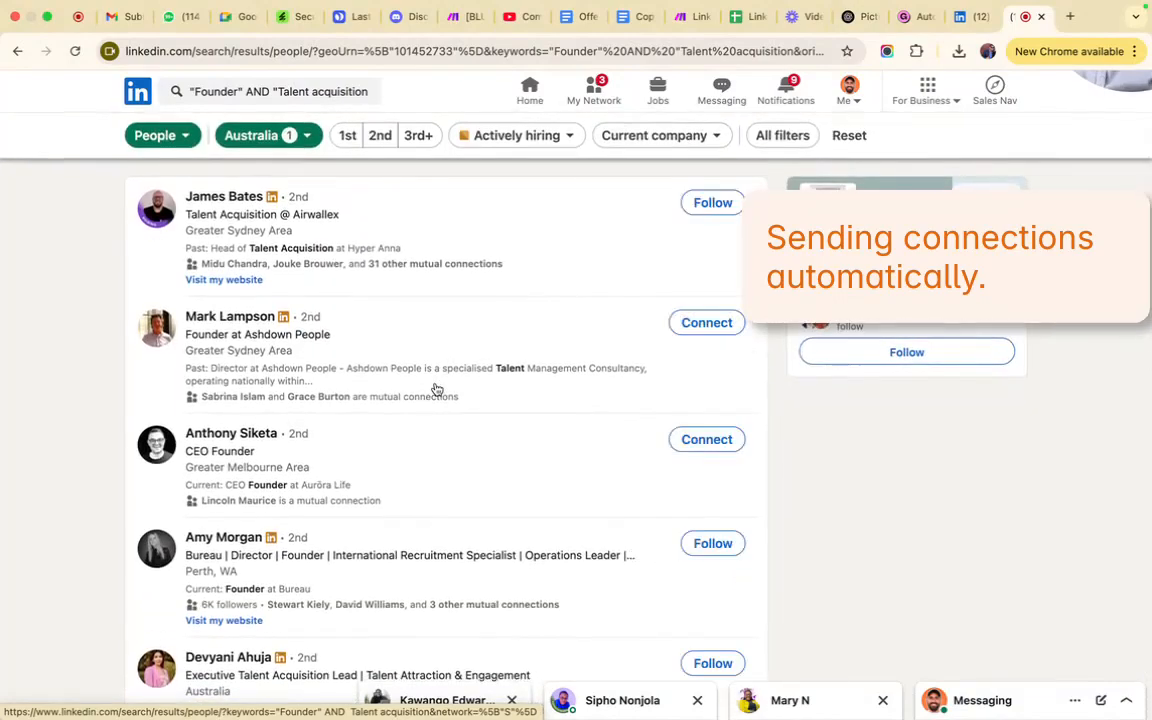
{"action": "scroll", "coordinate": [436, 389], "scroll_direction": "down", "scroll_amount": 10}
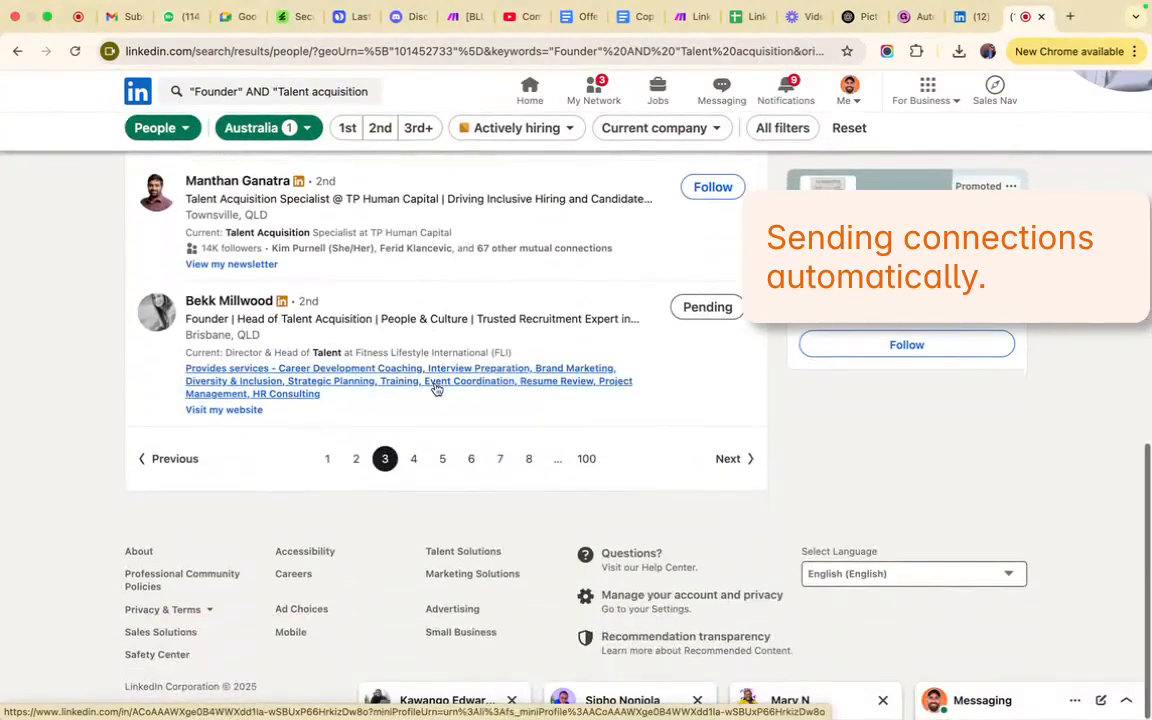
{"action": "left_click", "coordinate": [412, 460]}
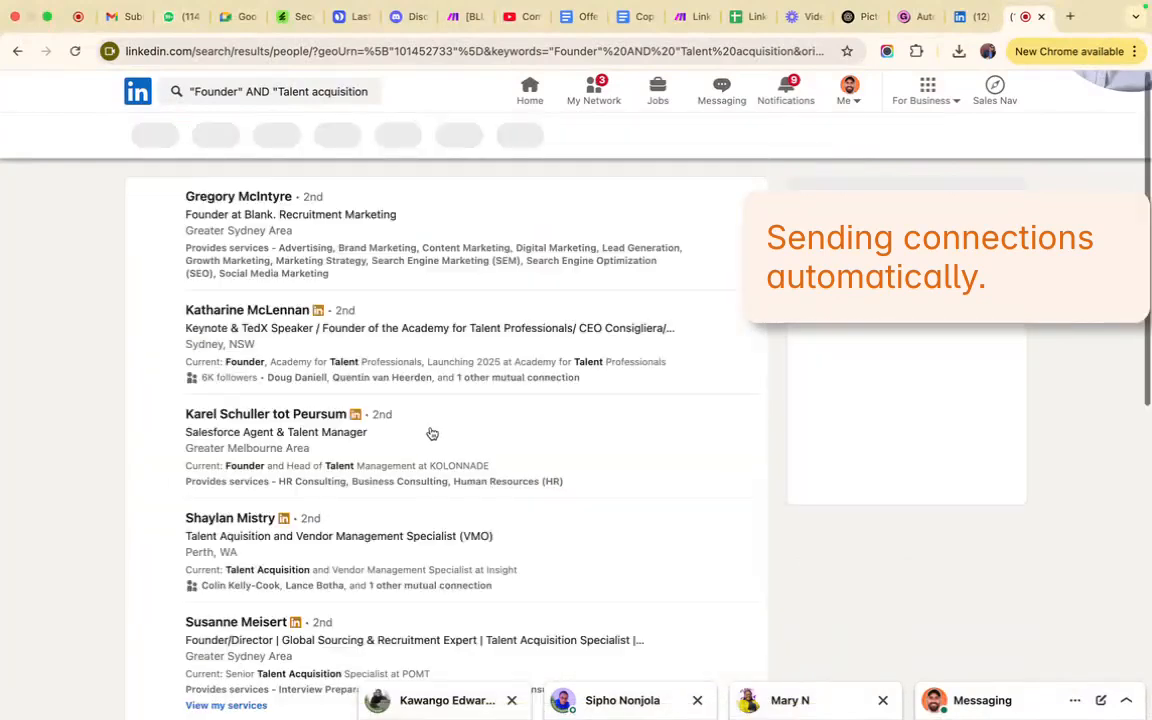
{"action": "scroll", "coordinate": [430, 434], "scroll_direction": "down", "scroll_amount": 5}
{"action": "scroll", "coordinate": [430, 434], "scroll_direction": "down", "scroll_amount": 5}
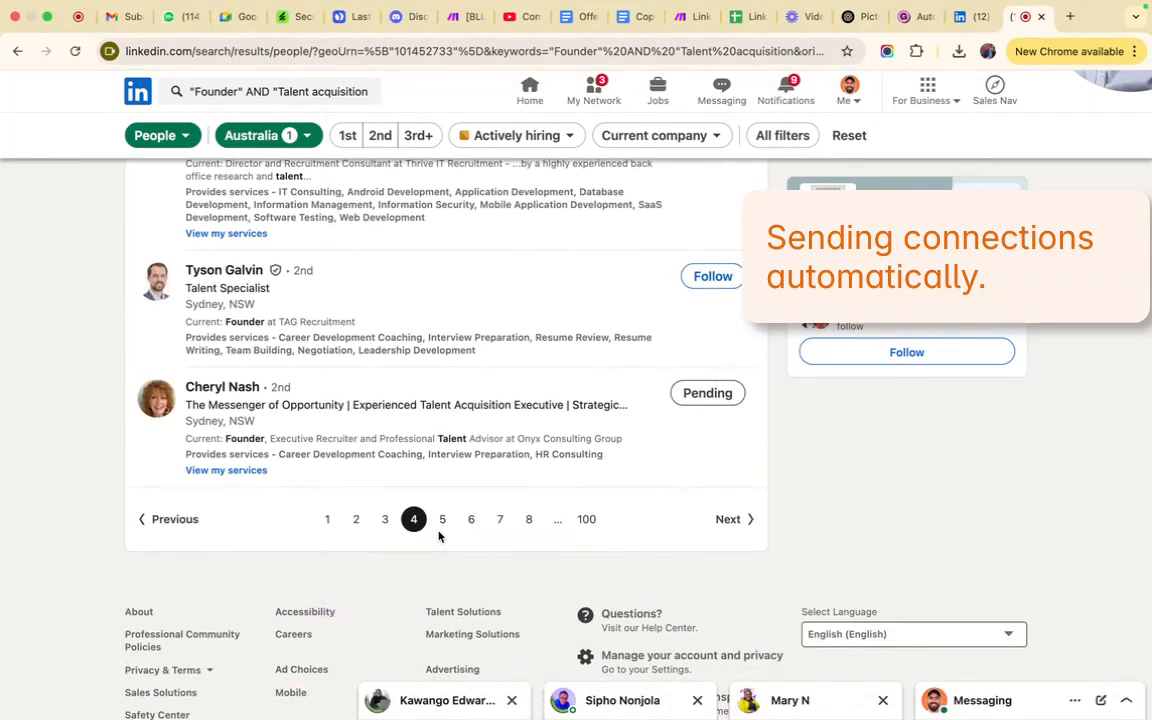
{"action": "left_click", "coordinate": [442, 519]}
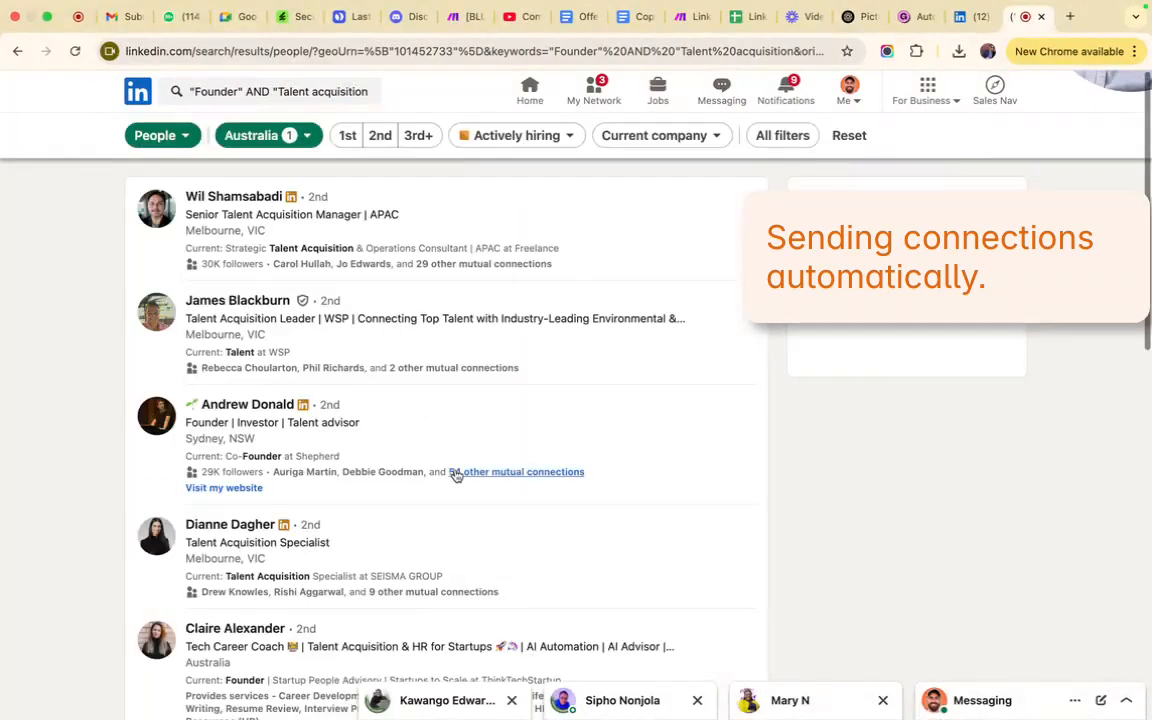
Examine the profiles on results pages 5 and 6, and return to page 5
{"action": "scroll", "coordinate": [455, 475], "scroll_direction": "down", "scroll_amount": 10}
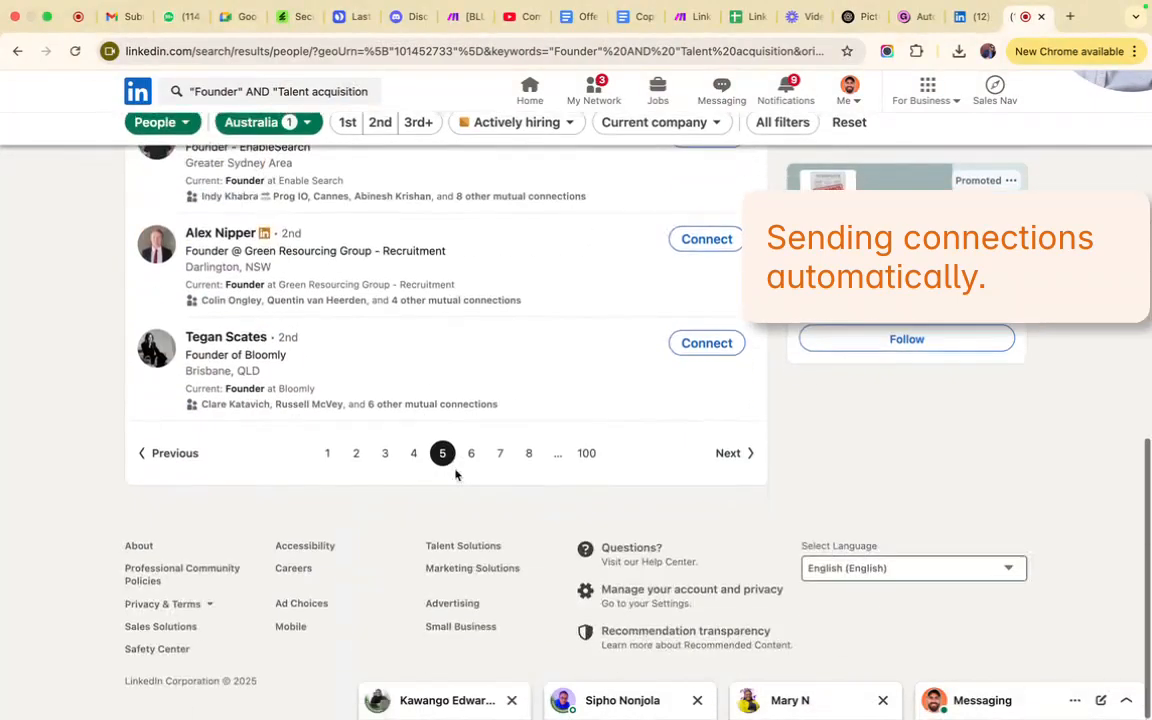
{"action": "left_click", "coordinate": [470, 474]}
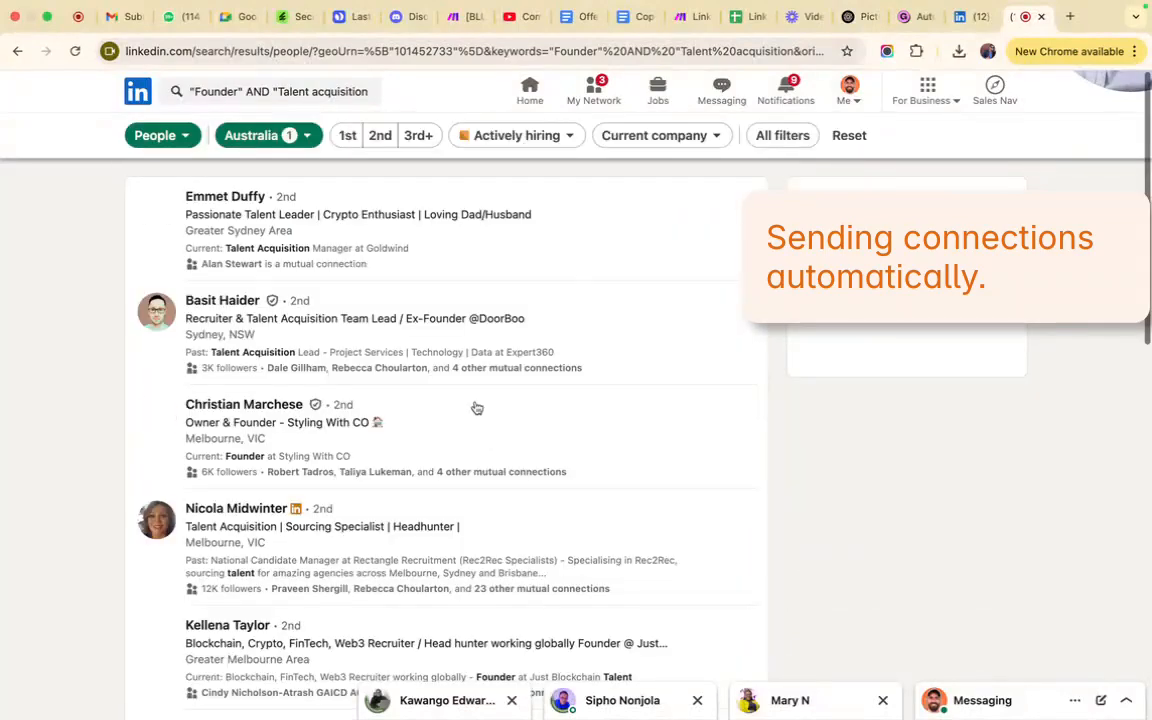
{"action": "scroll", "coordinate": [477, 408], "scroll_direction": "down", "scroll_amount": 7}
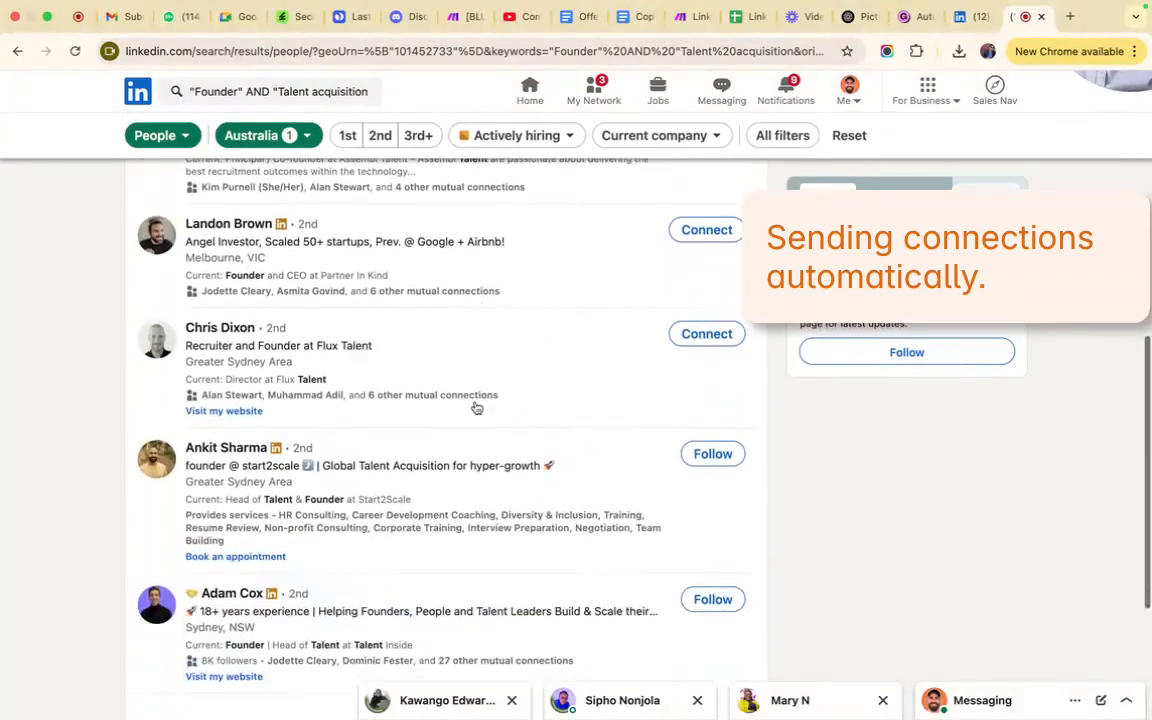
{"action": "scroll", "coordinate": [477, 408], "scroll_direction": "down", "scroll_amount": 3}
{"action": "scroll", "coordinate": [477, 408], "scroll_direction": "up", "scroll_amount": 4}
{"action": "scroll", "coordinate": [477, 408], "scroll_direction": "down", "scroll_amount": 4}
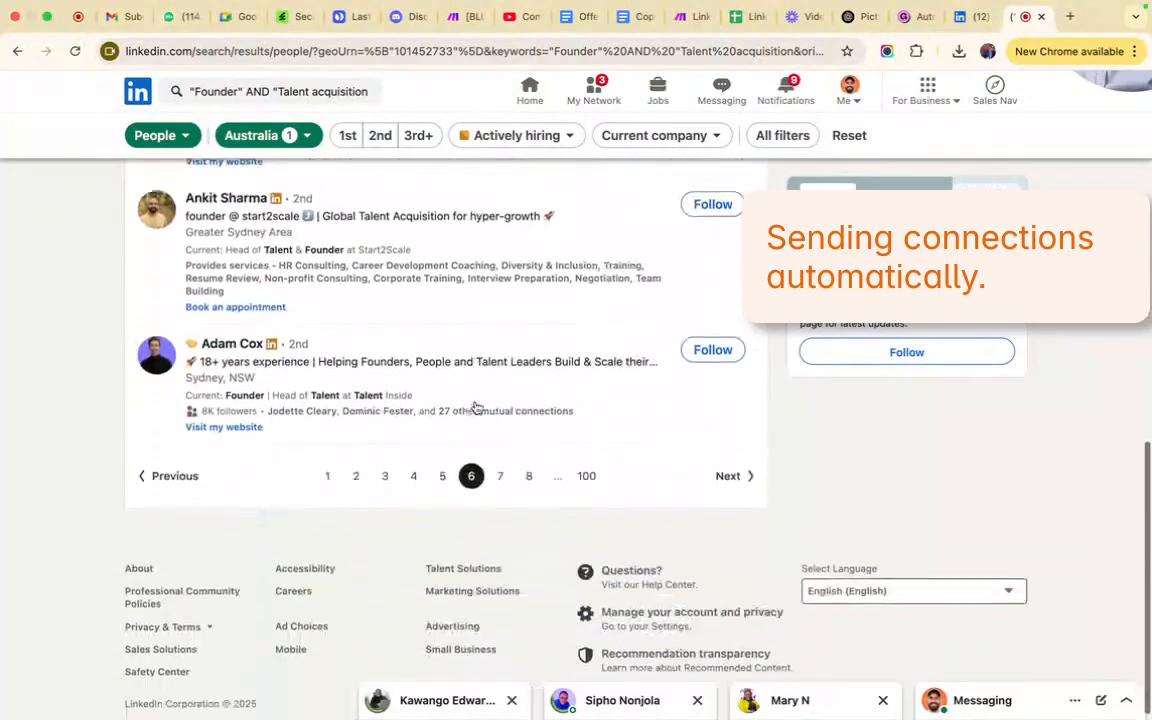
{"action": "left_click", "coordinate": [443, 466]}
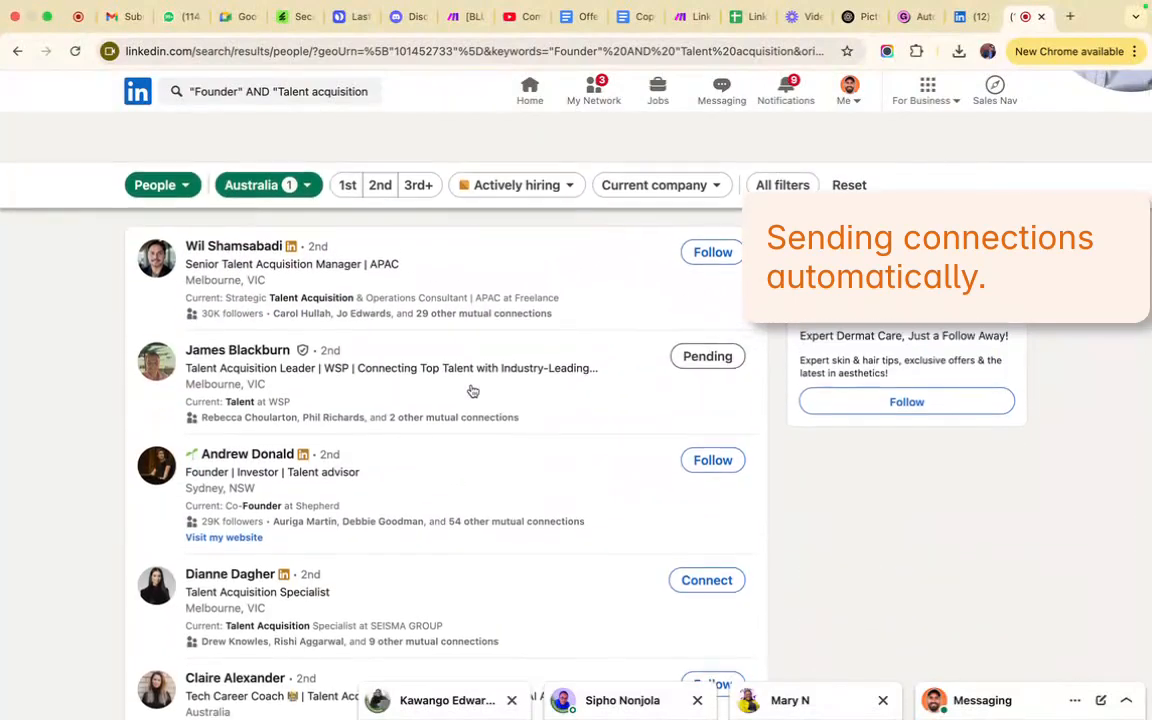
Rerun the people search with the closing quotation mark added after "Talent acquisition" and open results page 5
{"action": "left_click", "coordinate": [370, 91]}
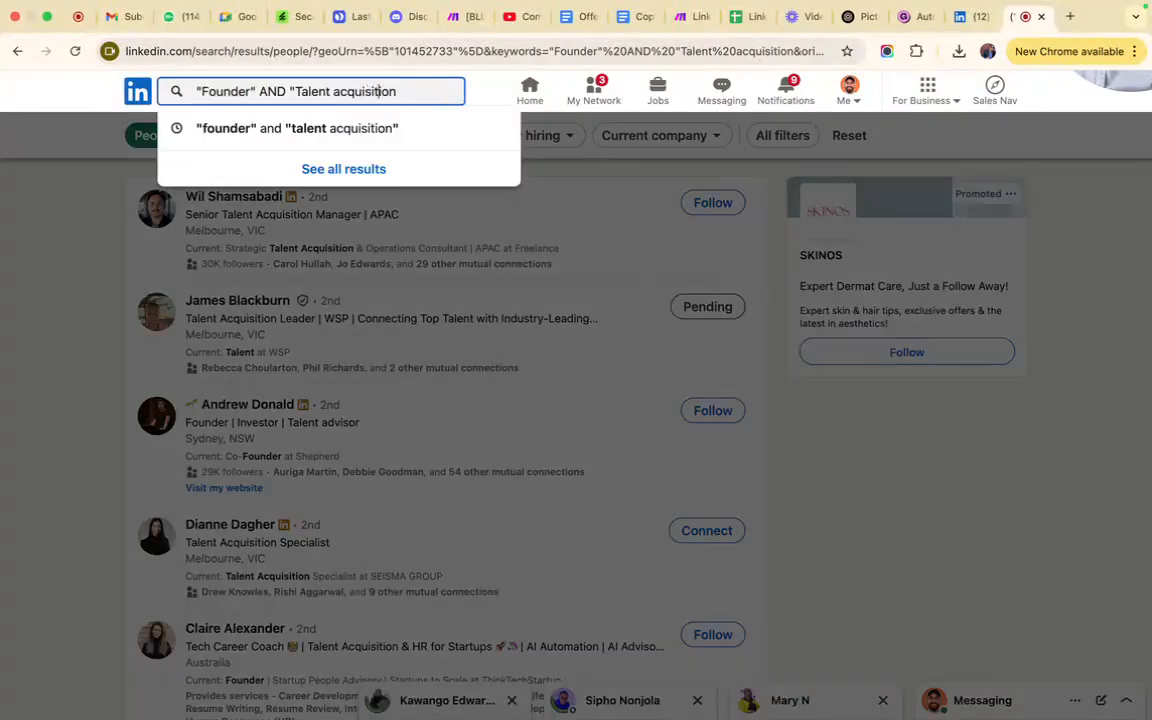
{"action": "key", "text": "Return"}
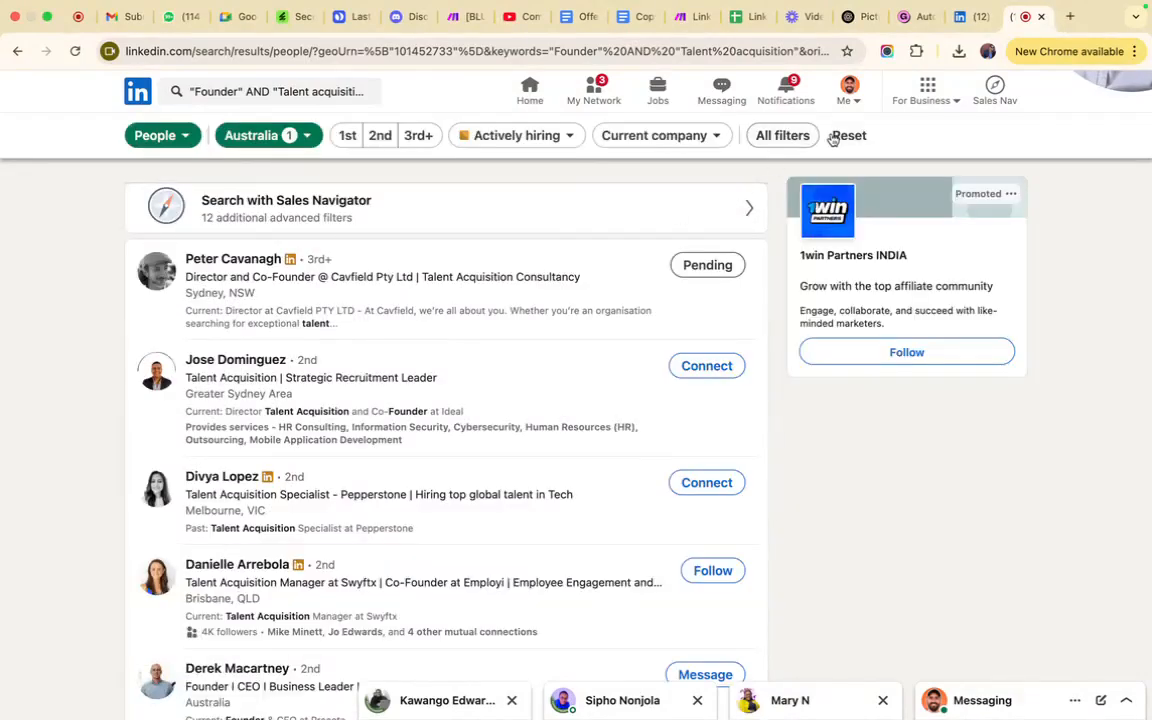
{"action": "scroll", "coordinate": [477, 343], "scroll_direction": "down", "scroll_amount": 15}
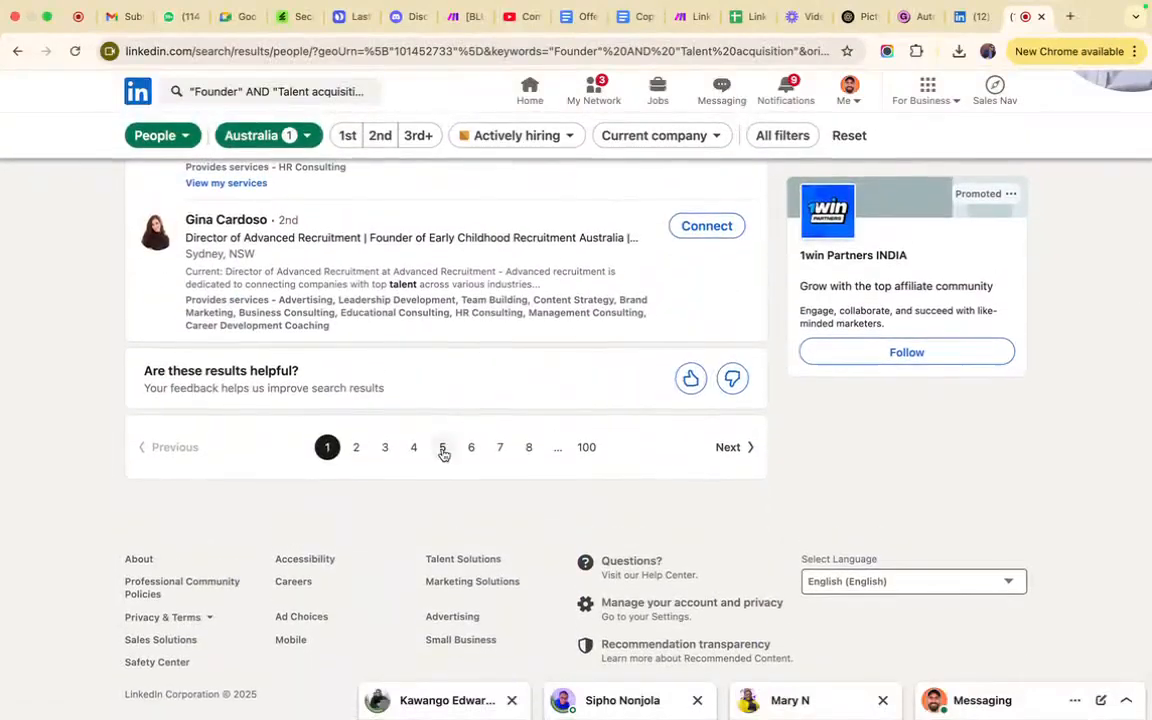
{"action": "left_click", "coordinate": [442, 445]}
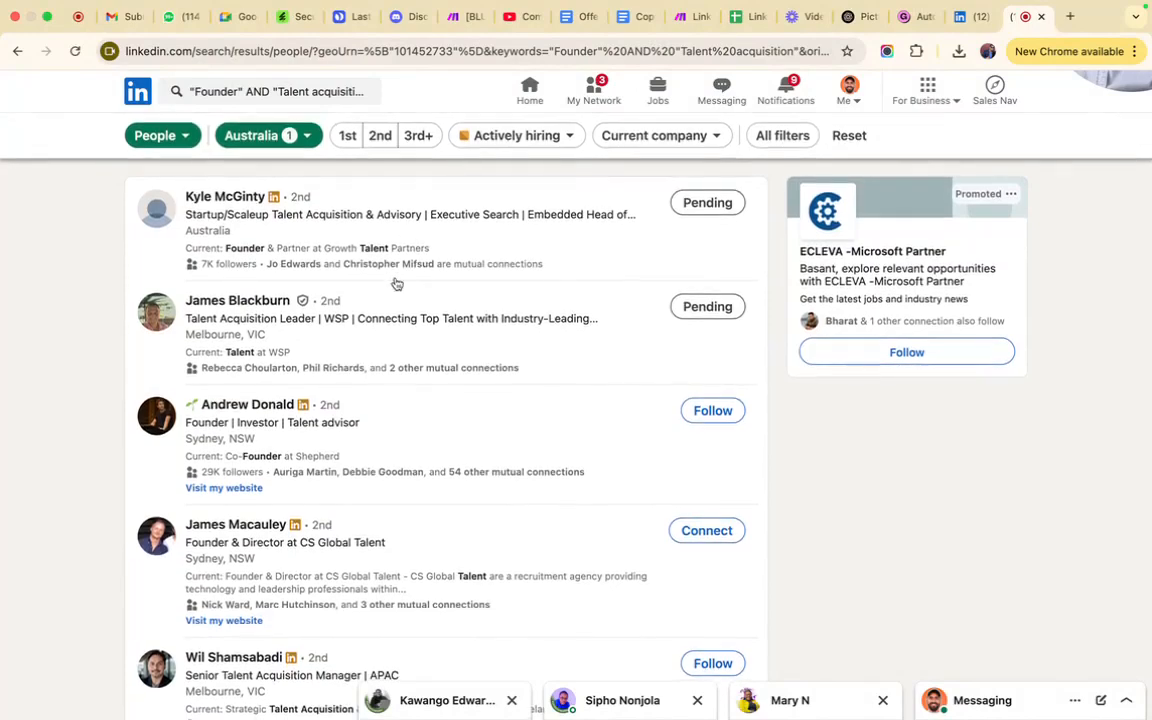
Switch back to the Make scenario and review the LinkedIn search module's search term, country and page settings
{"action": "left_click", "coordinate": [977, 20]}
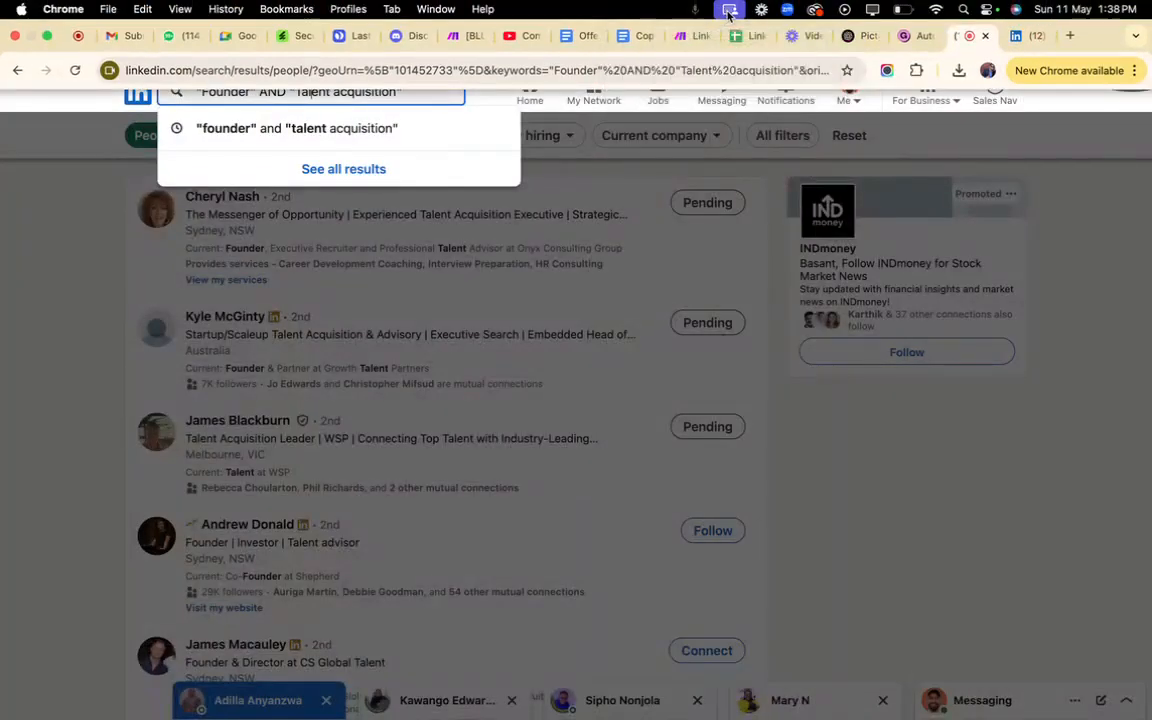
{"action": "left_click", "coordinate": [750, 36]}
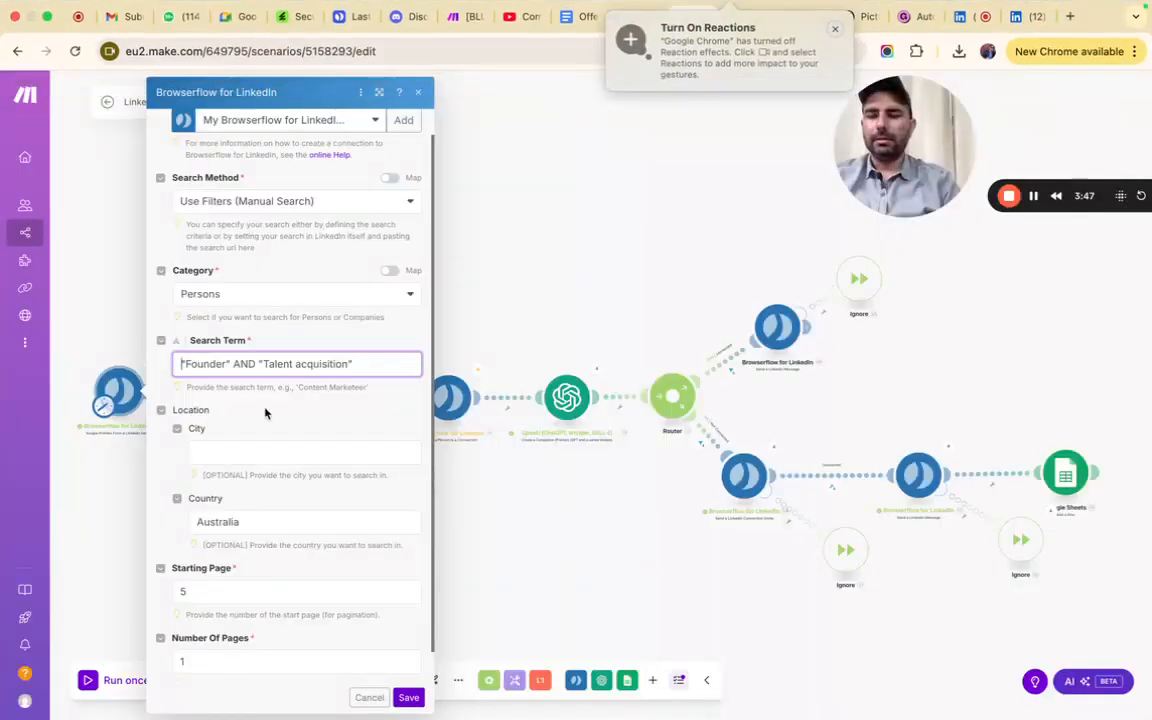
{"action": "scroll", "coordinate": [265, 413], "scroll_direction": "up", "scroll_amount": 1}
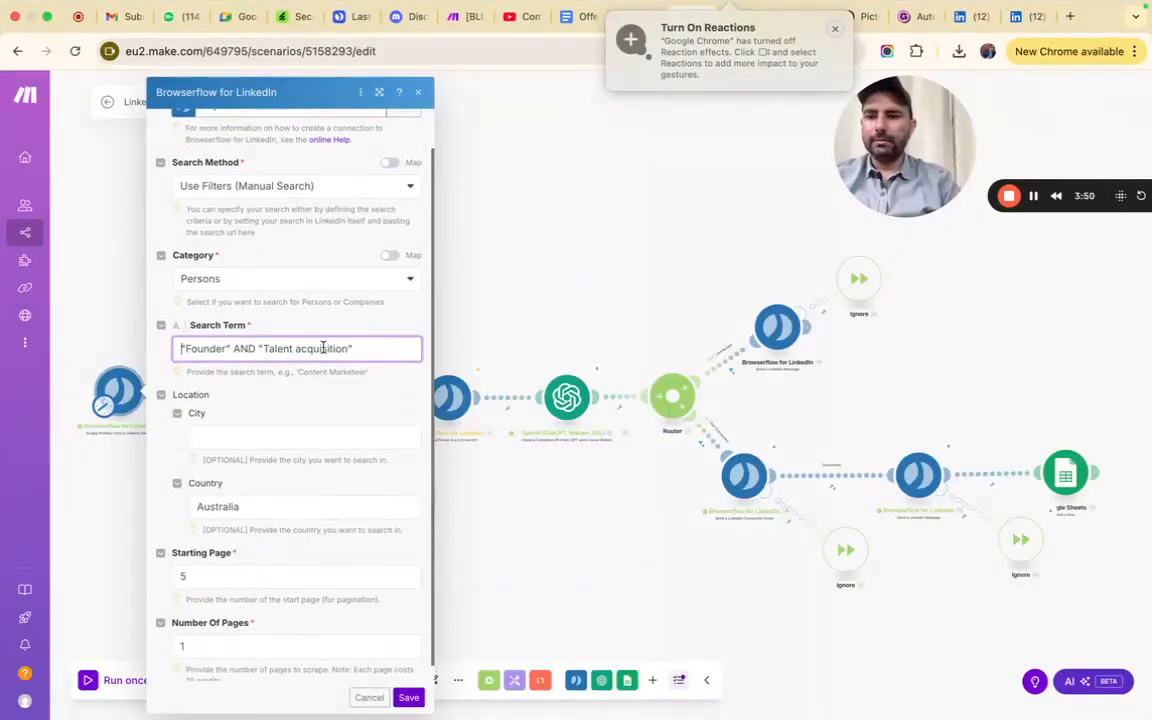
{"action": "scroll", "coordinate": [329, 400], "scroll_direction": "down", "scroll_amount": 1}
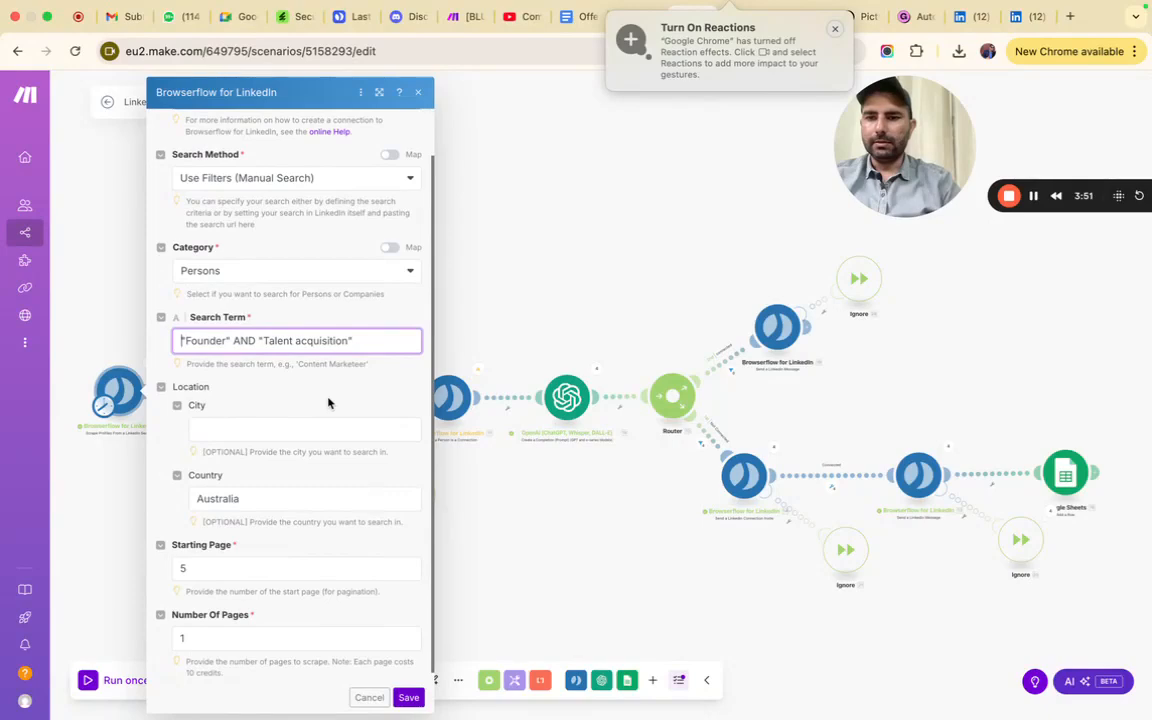
{"action": "scroll", "coordinate": [329, 402], "scroll_direction": "down", "scroll_amount": 1}
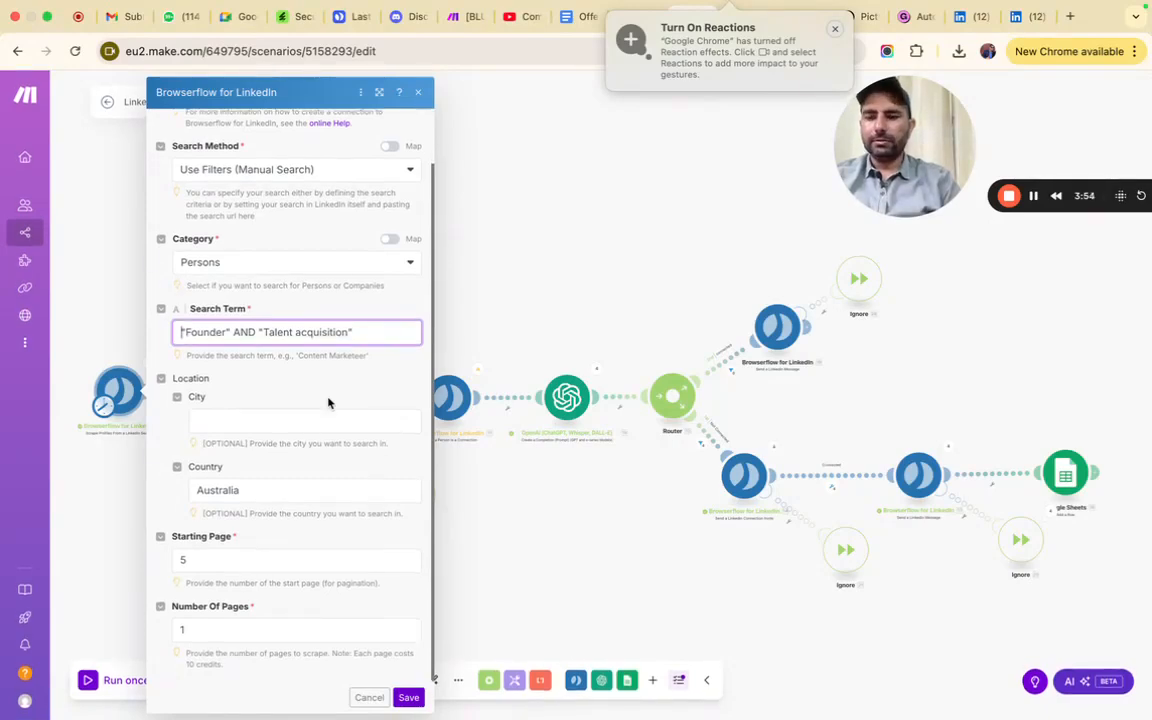
{"action": "left_click", "coordinate": [275, 490]}
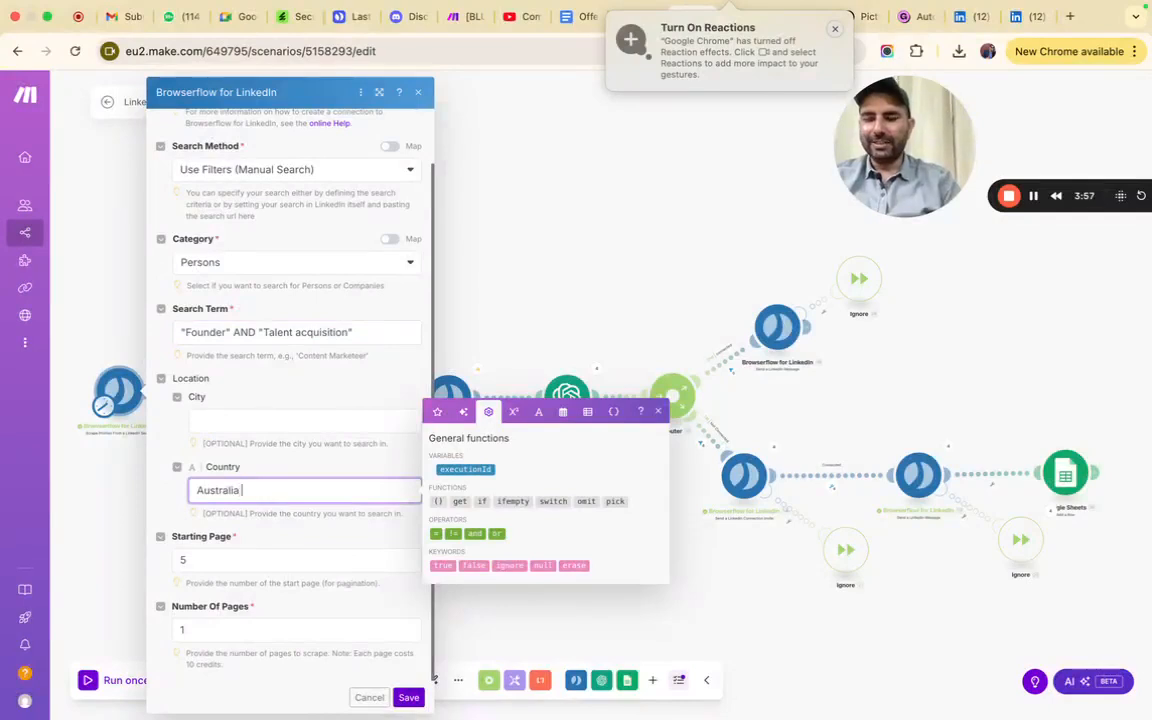
Set the LinkedIn search module's starting page to 6 and save the module
{"action": "left_click", "coordinate": [293, 466]}
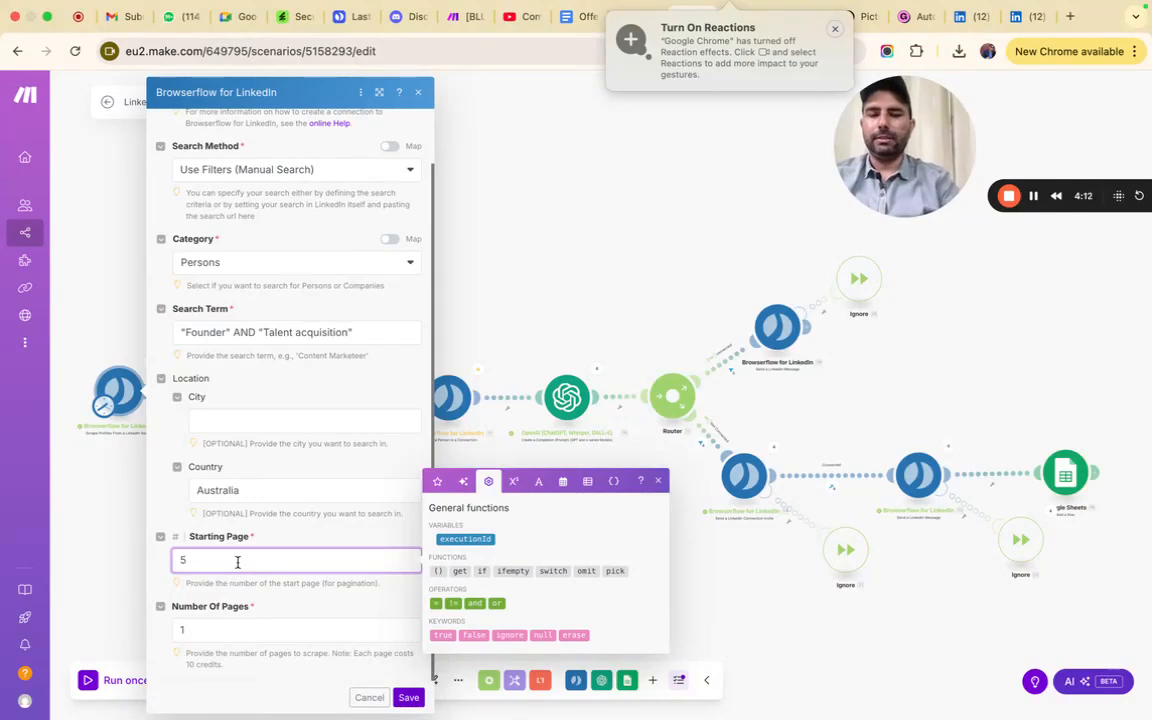
{"action": "key", "text": "BackSpace"}
{"action": "type", "text": "5"}
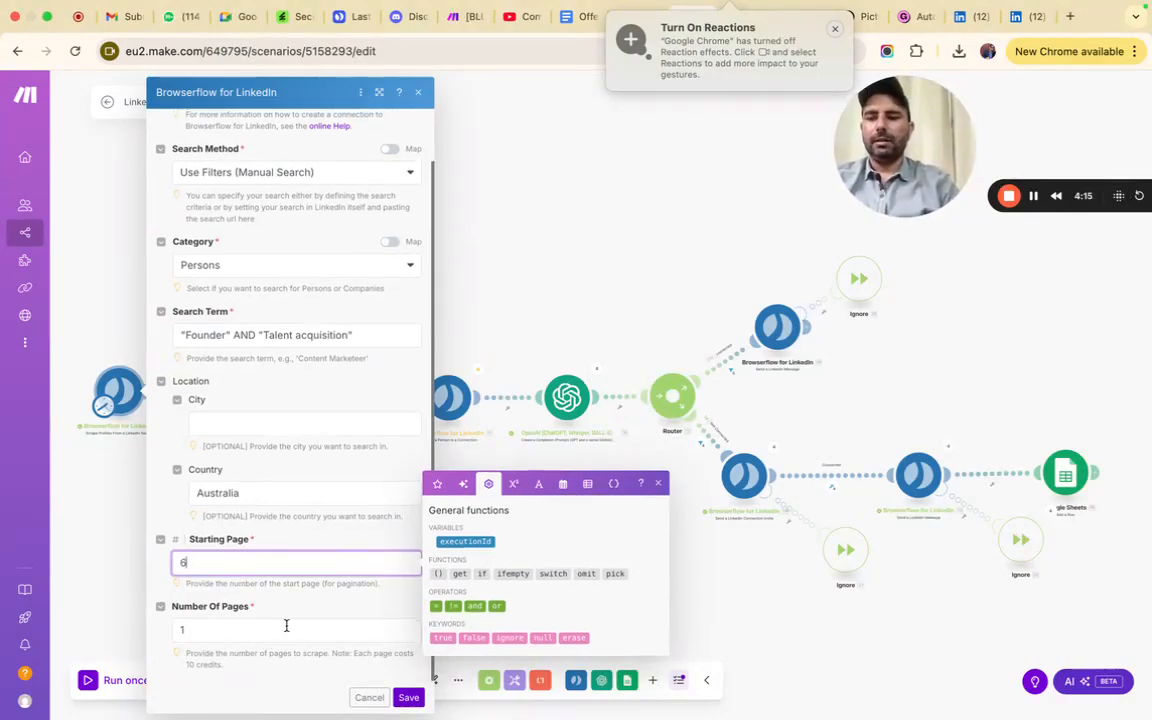
{"action": "left_click", "coordinate": [285, 623]}
{"action": "left_click", "coordinate": [407, 695]}
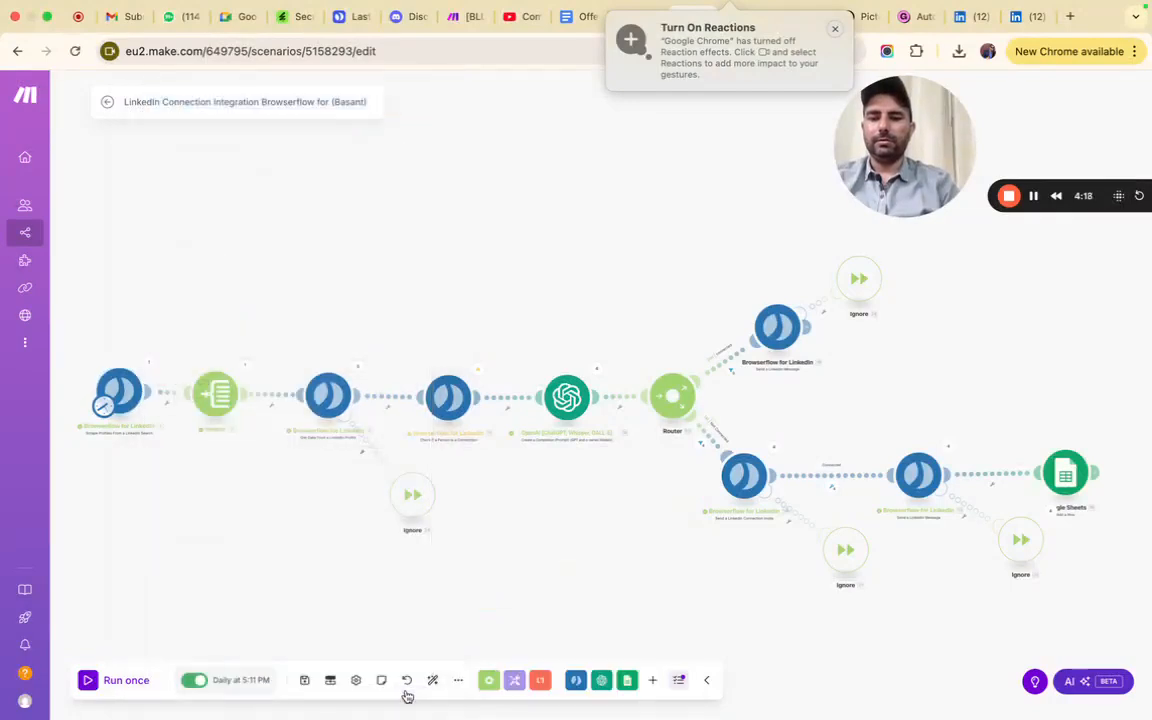
Switch to the LinkedIn people search and look through the profiles on results page 5
{"action": "mouse_move", "coordinate": [740, 5]}
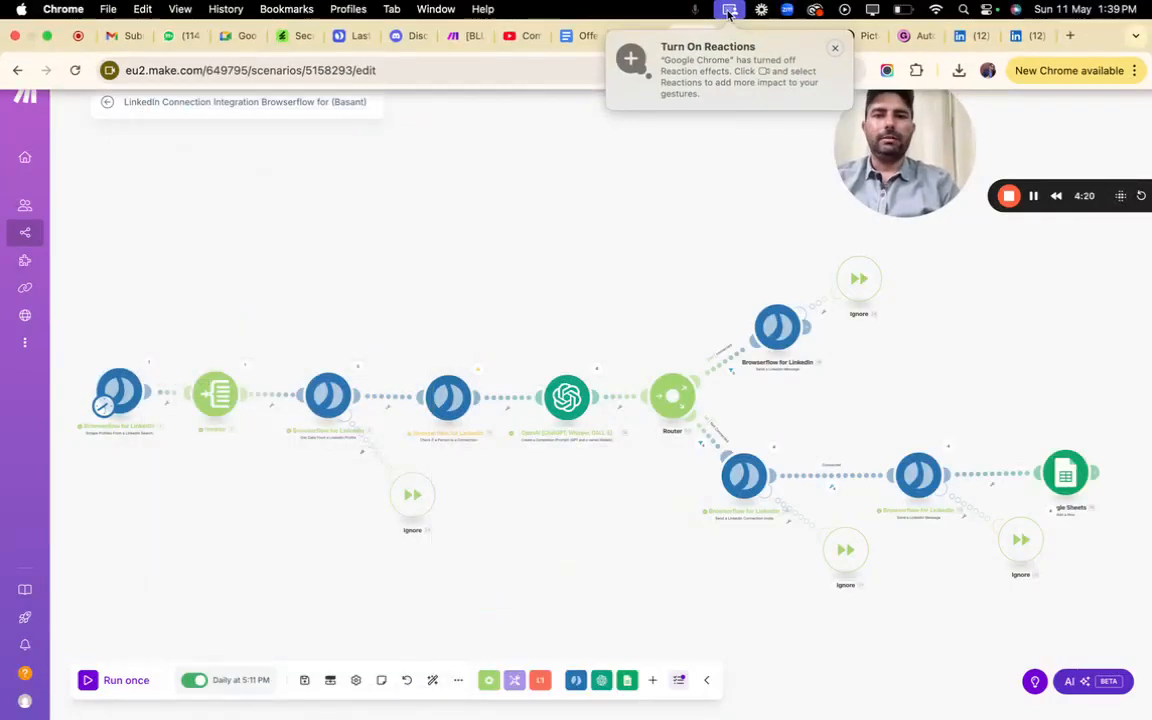
{"action": "left_click", "coordinate": [961, 38]}
{"action": "left_click", "coordinate": [1023, 39]}
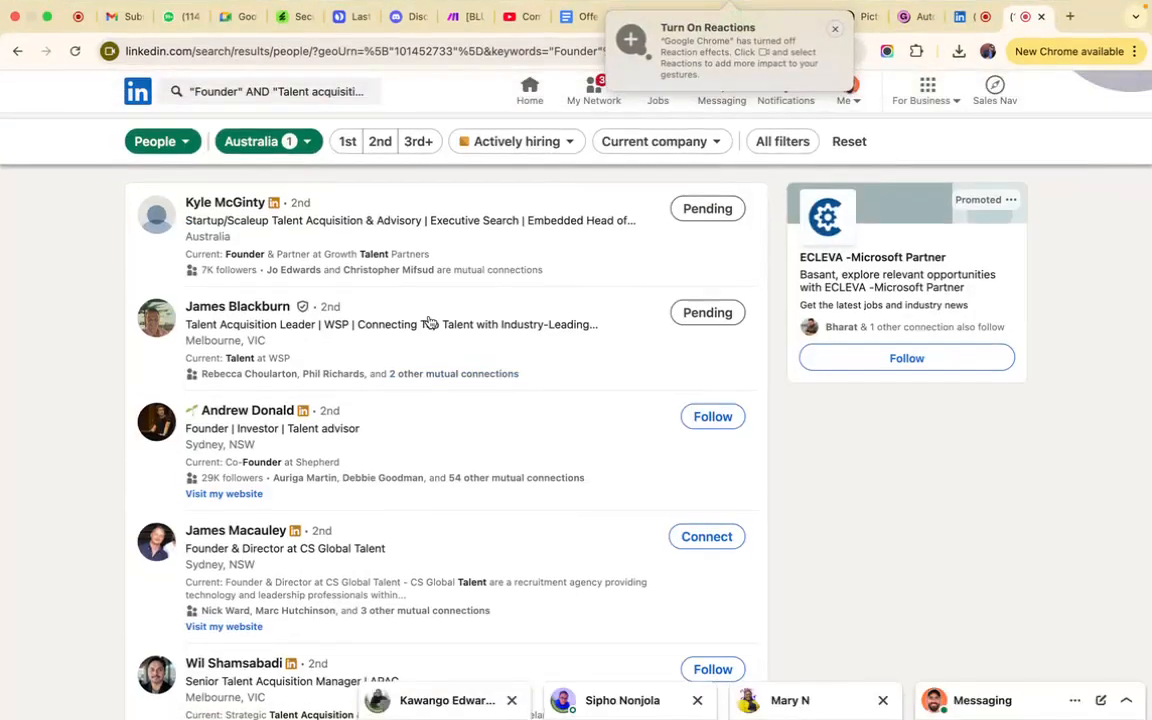
{"action": "scroll", "coordinate": [430, 320], "scroll_direction": "down", "scroll_amount": 1}
{"action": "scroll", "coordinate": [430, 322], "scroll_direction": "down", "scroll_amount": 10}
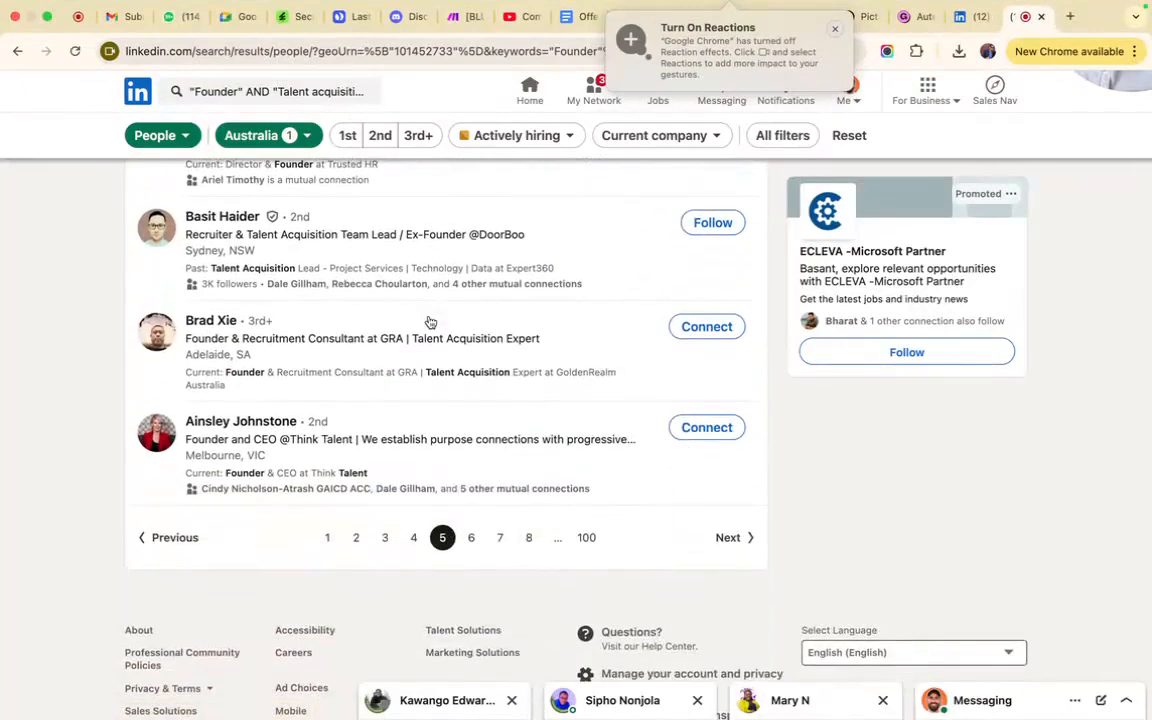
{"action": "scroll", "coordinate": [430, 322], "scroll_direction": "up", "scroll_amount": 1}
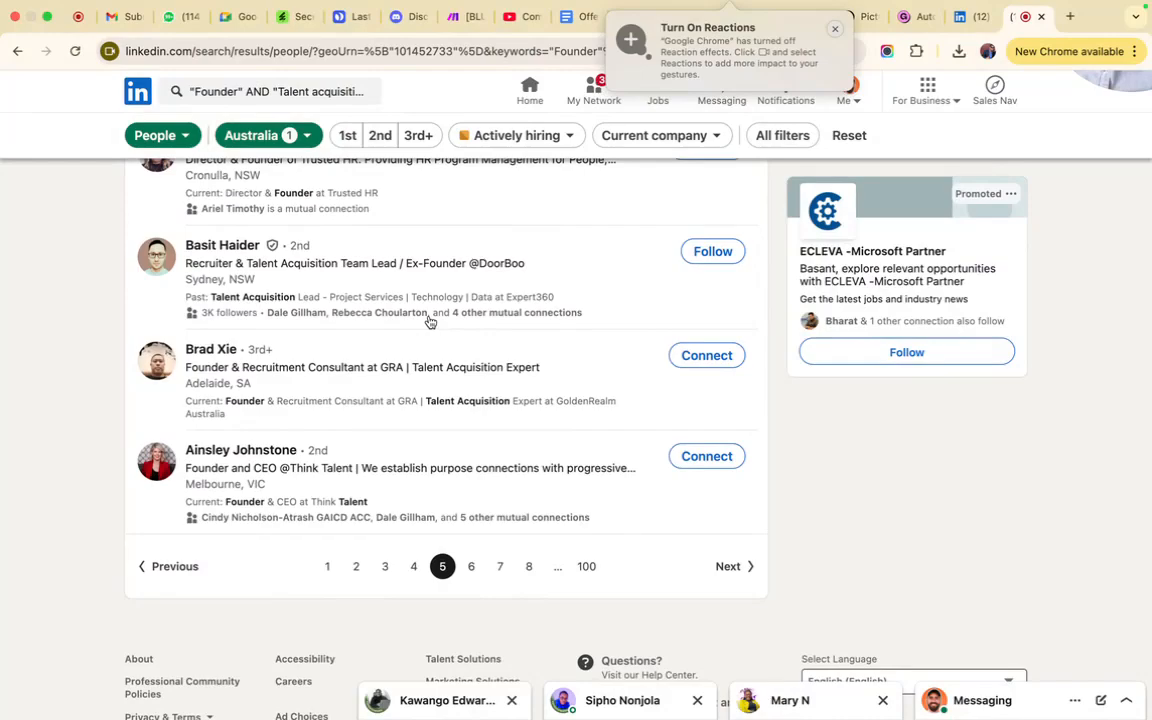
{"action": "scroll", "coordinate": [430, 322], "scroll_direction": "up", "scroll_amount": 5}
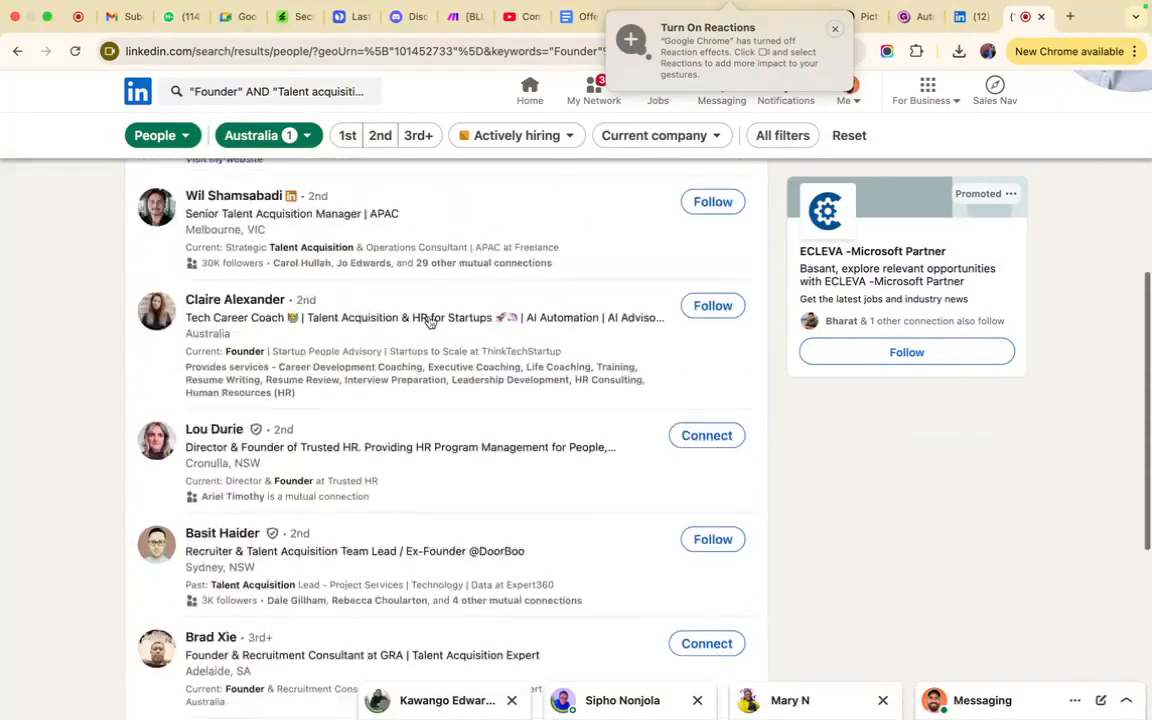
{"action": "scroll", "coordinate": [430, 322], "scroll_direction": "up", "scroll_amount": 4}
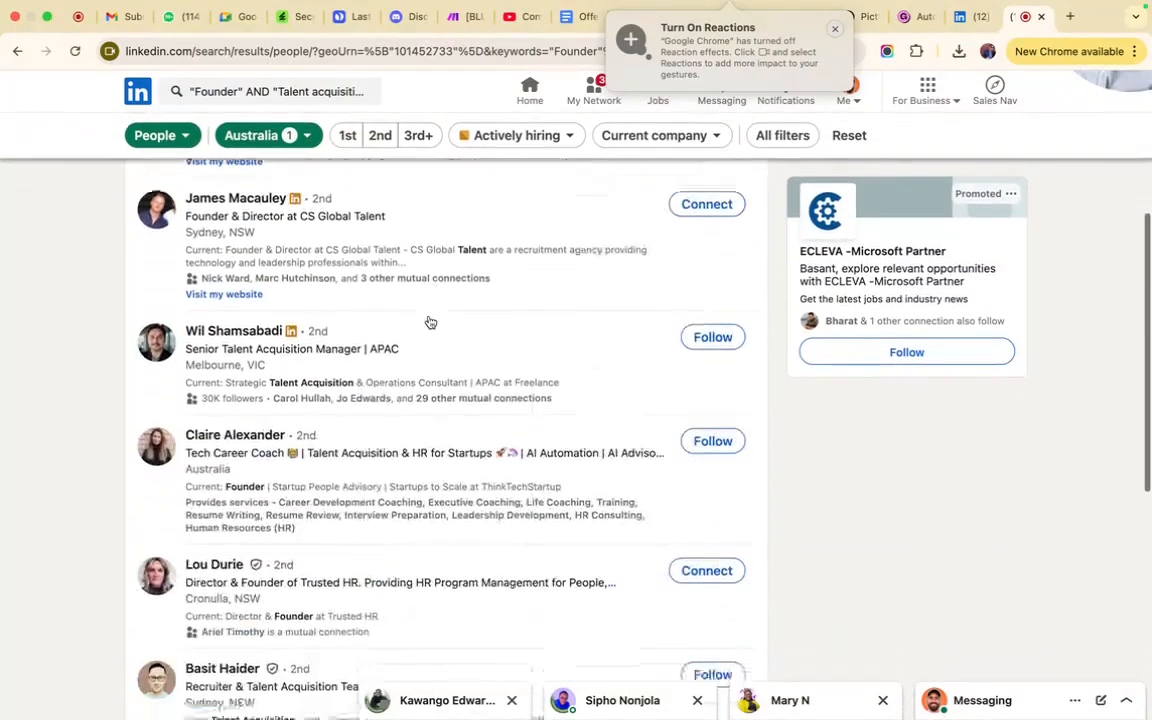
Return to the Make scenario, check the array mapping in the Iterator module and save it as is
{"action": "mouse_move", "coordinate": [742, 19]}
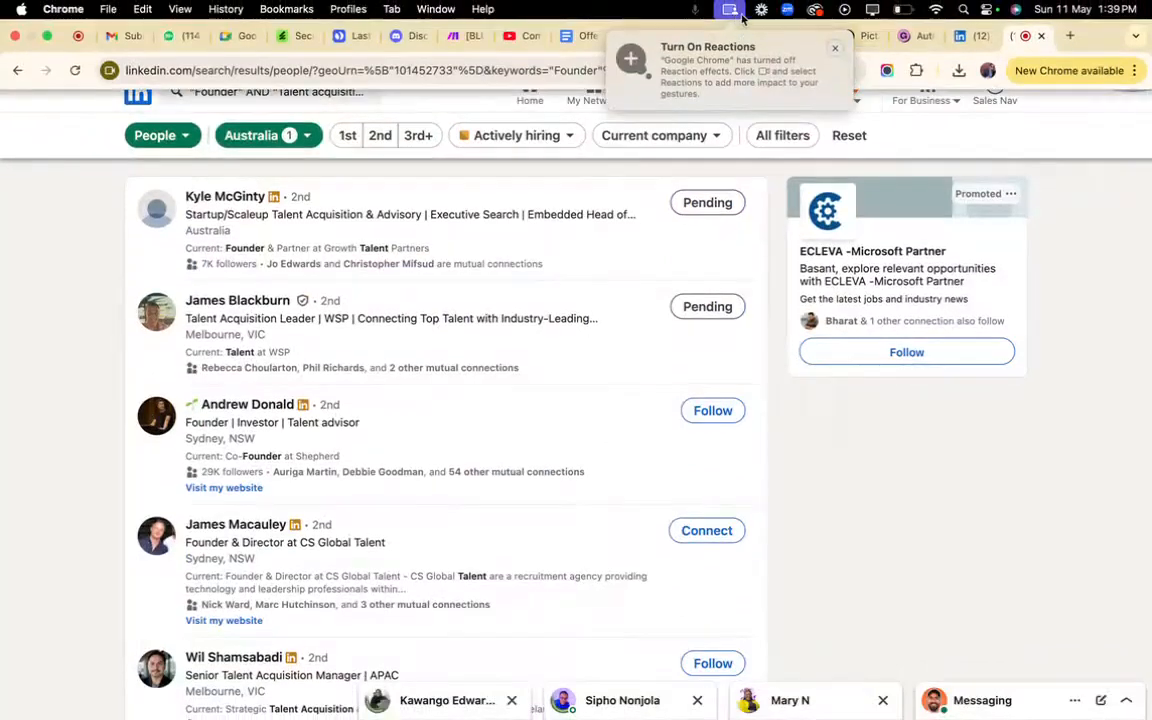
{"action": "left_click", "coordinate": [834, 48]}
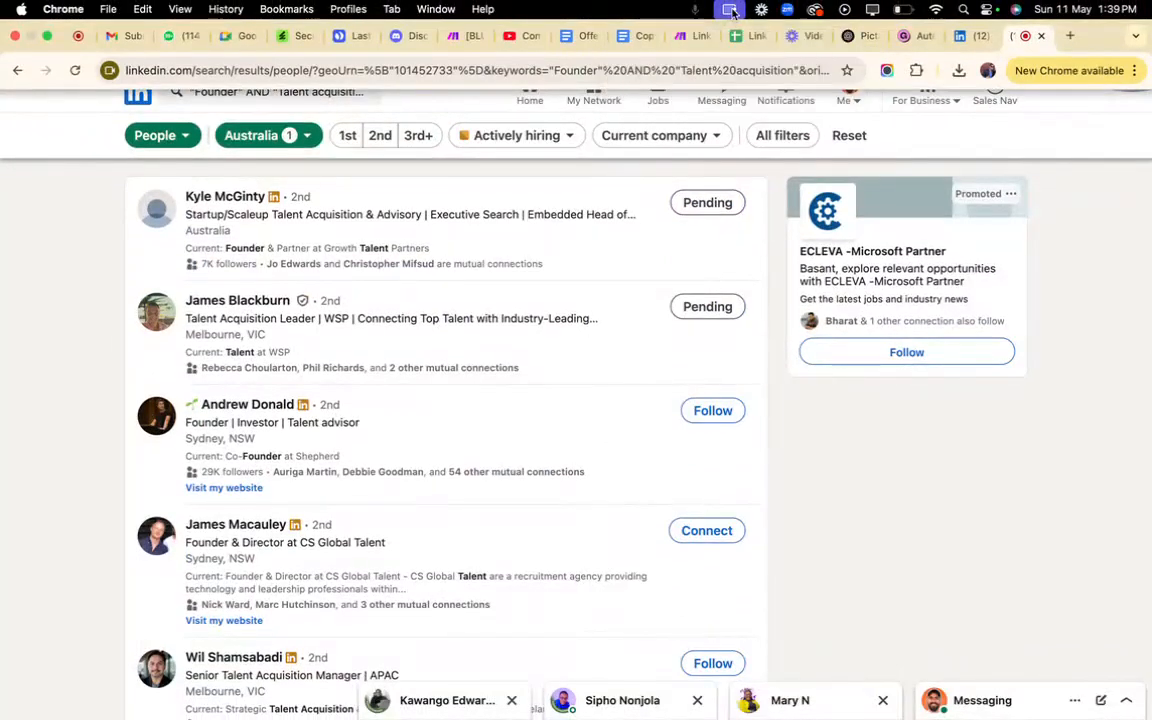
{"action": "left_click", "coordinate": [686, 37]}
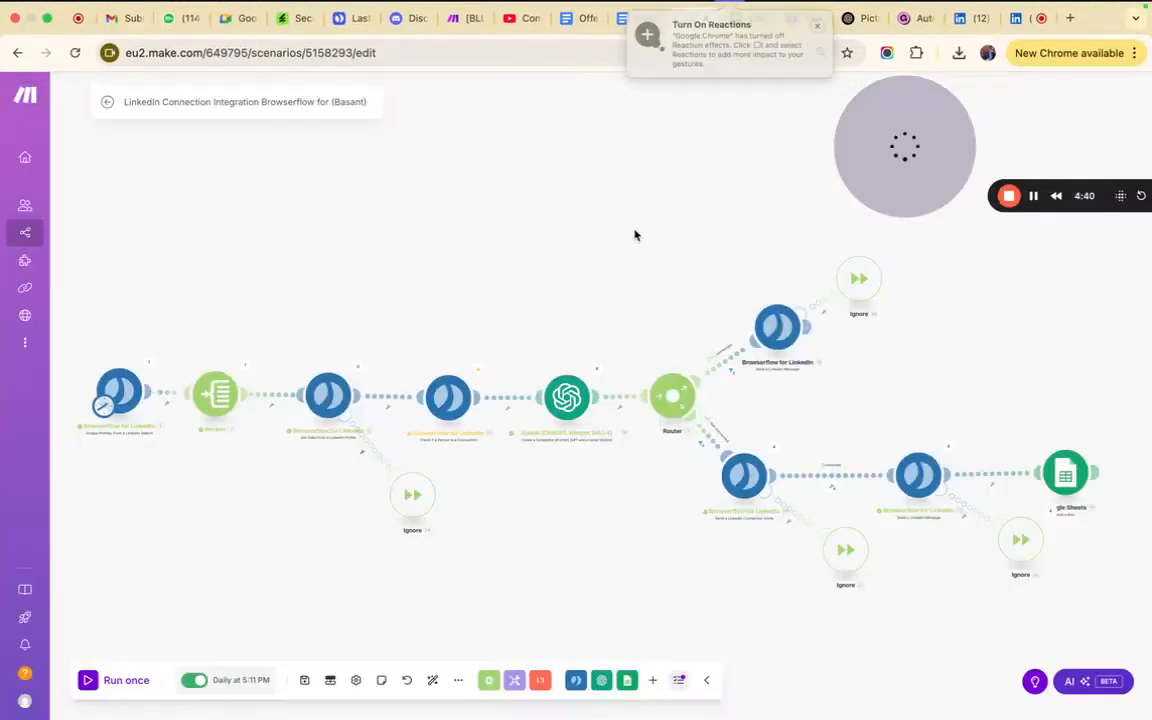
{"action": "left_click", "coordinate": [220, 402]}
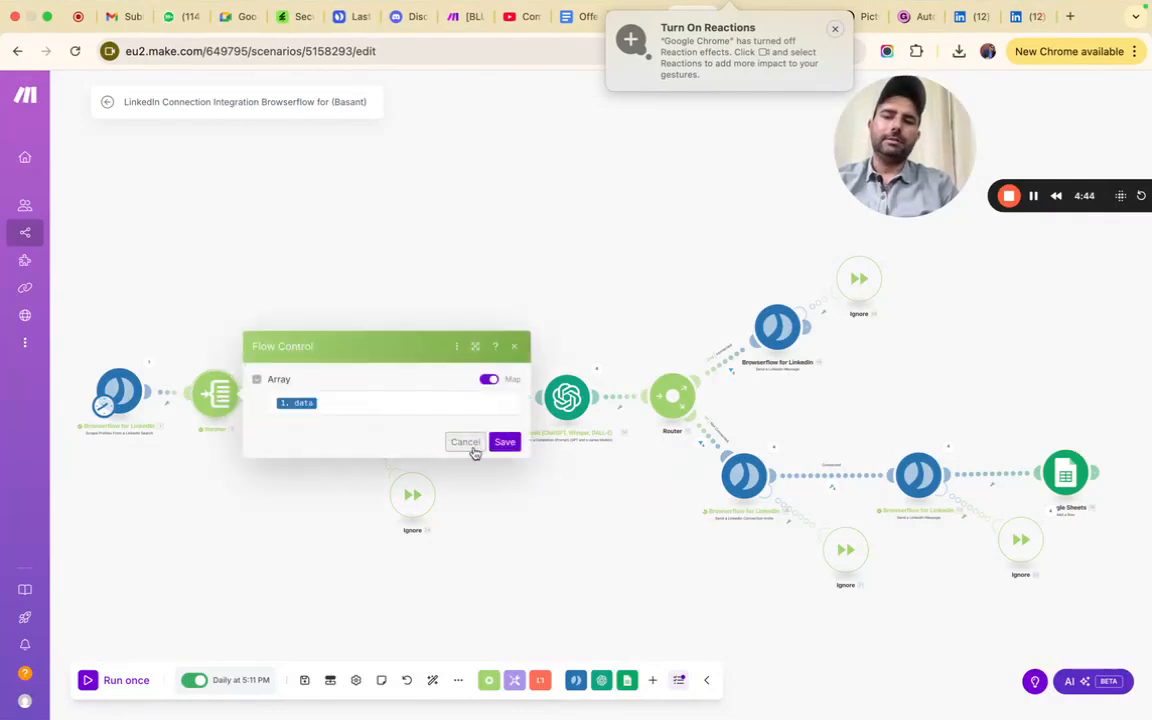
{"action": "left_click", "coordinate": [504, 441]}
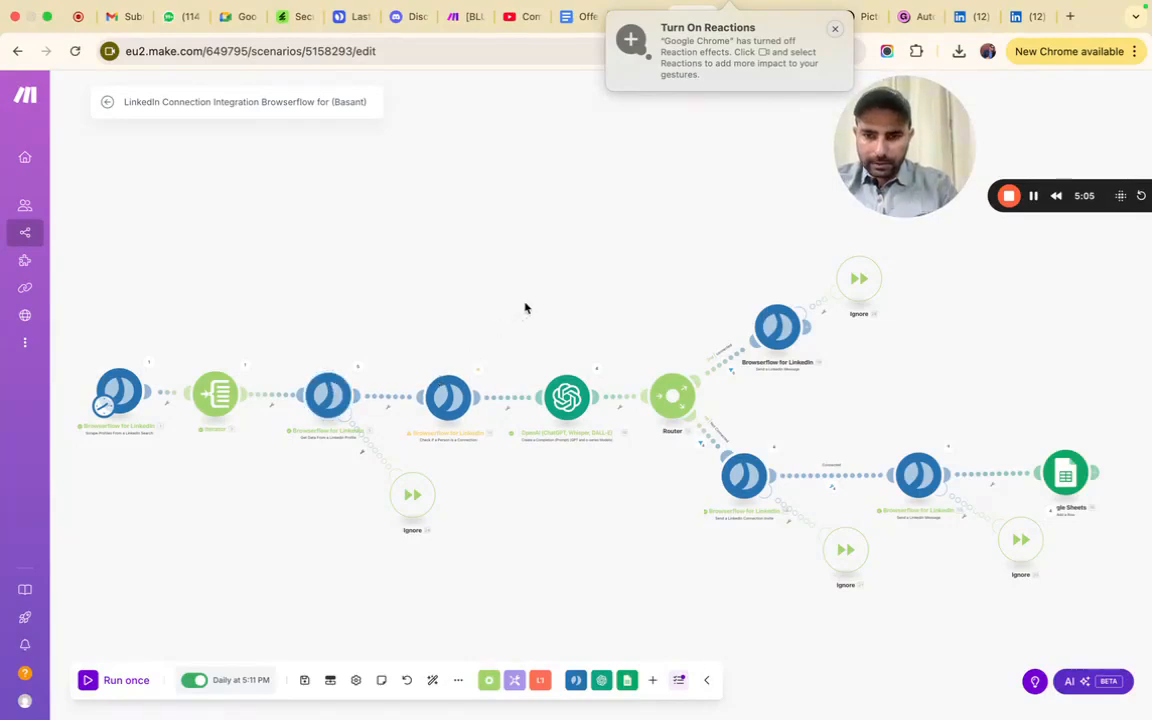
Inspect the execution details of Operation 5 in the module that checks if a person is a connection
{"action": "scroll", "coordinate": [525, 308], "scroll_direction": "up", "scroll_amount": 5}
{"action": "scroll", "coordinate": [525, 308], "scroll_direction": "down", "scroll_amount": 5}
{"action": "scroll", "coordinate": [525, 308], "scroll_direction": "up", "scroll_amount": 5}
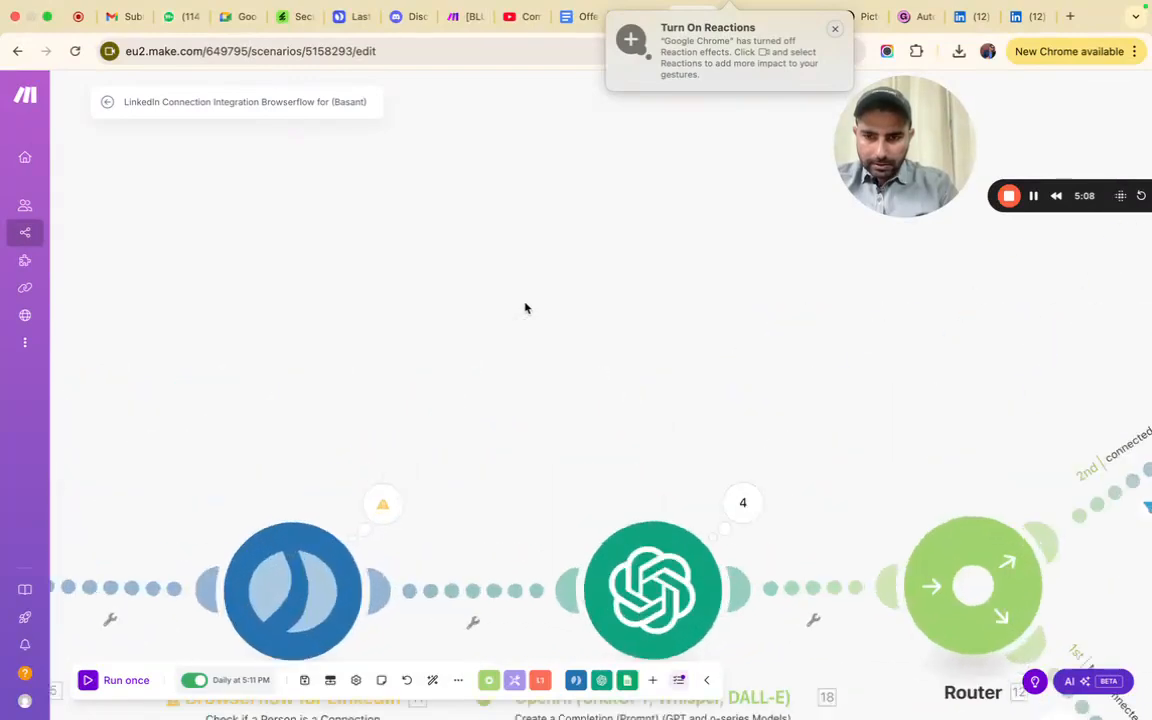
{"action": "scroll", "coordinate": [532, 392], "scroll_direction": "down", "scroll_amount": 2}
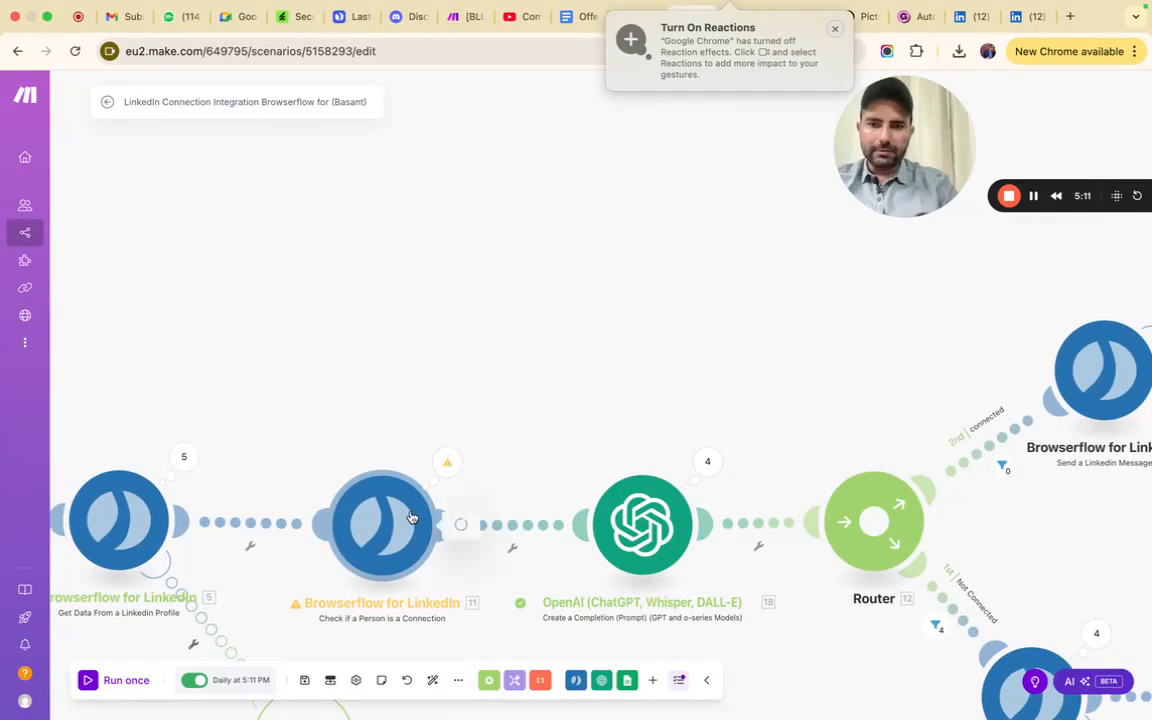
{"action": "left_click", "coordinate": [426, 478]}
{"action": "left_click", "coordinate": [404, 404]}
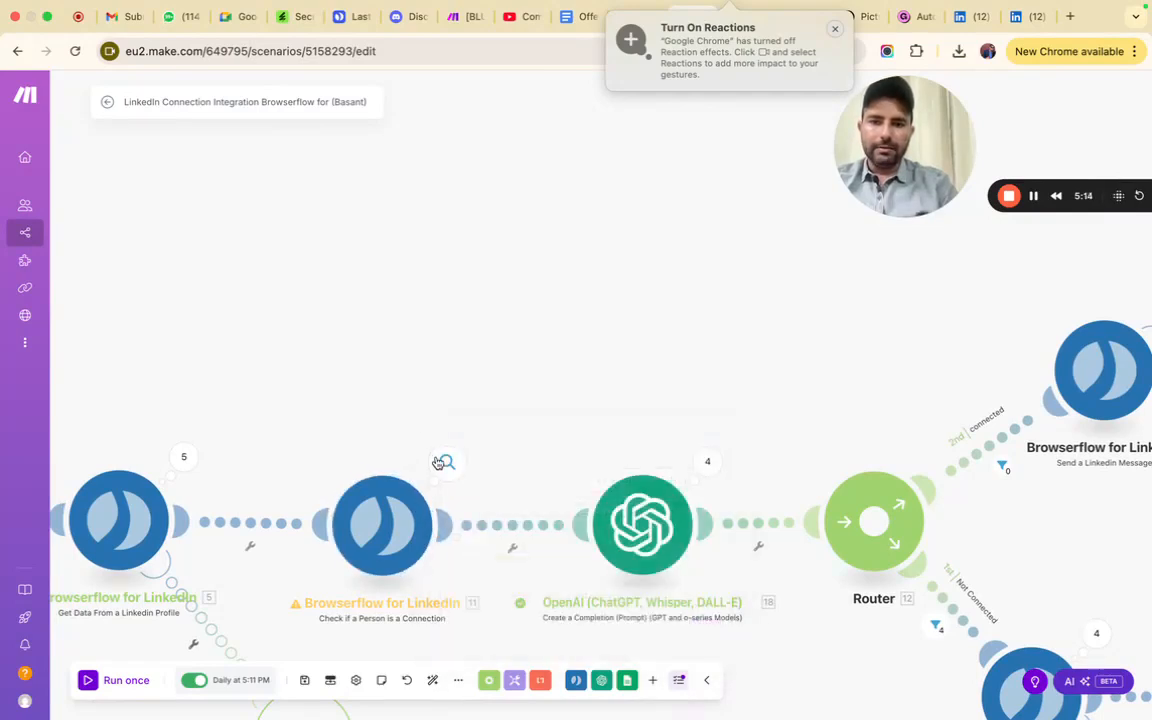
{"action": "left_click", "coordinate": [447, 464]}
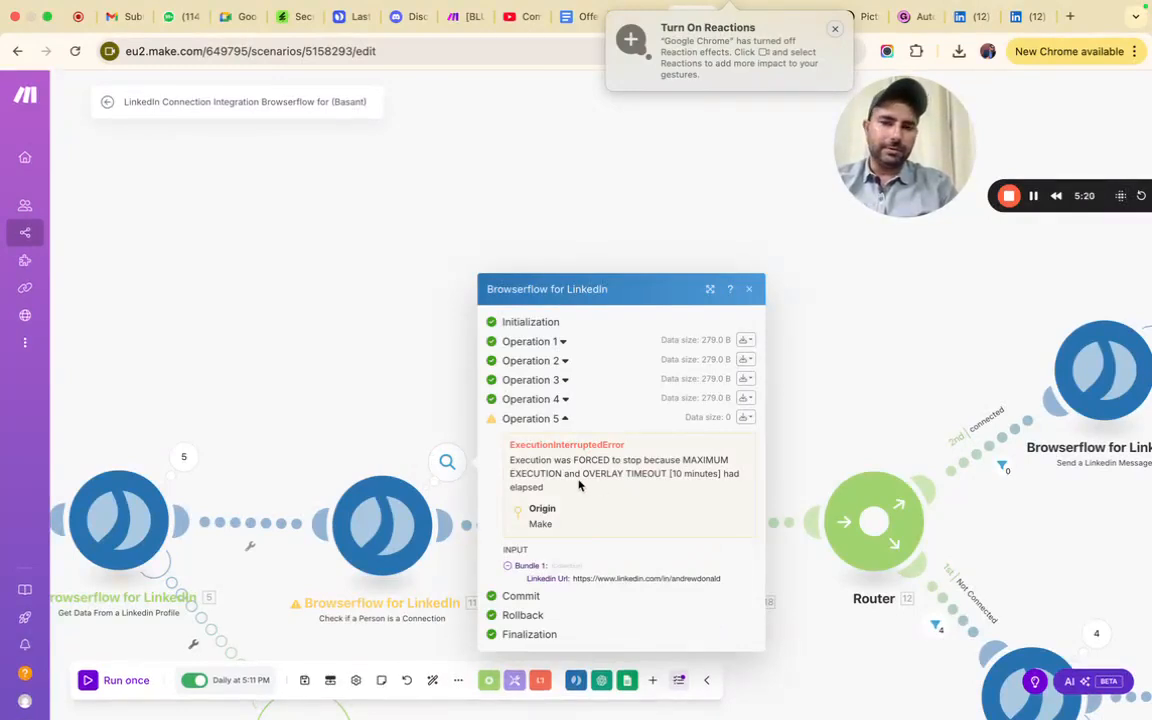
{"action": "left_click", "coordinate": [351, 323]}
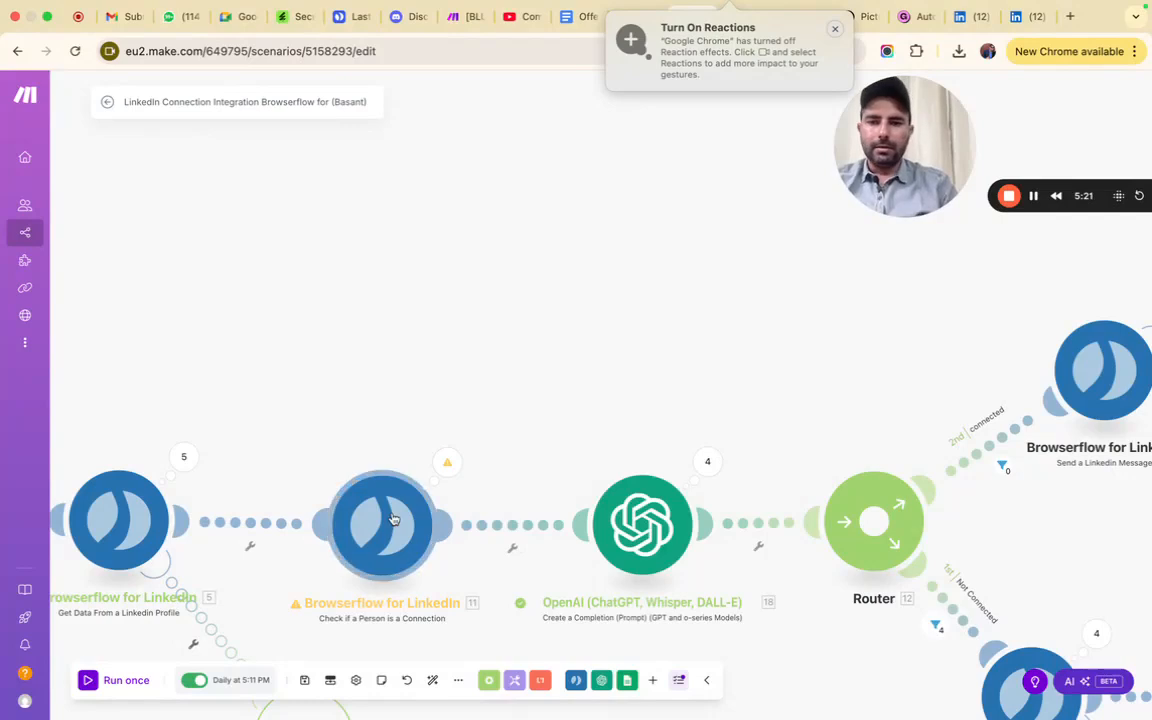
Review the OpenAI module's model and system prompt for the personalized connection note, leaving its settings as they are
{"action": "scroll", "coordinate": [394, 519], "scroll_direction": "down", "scroll_amount": 1}
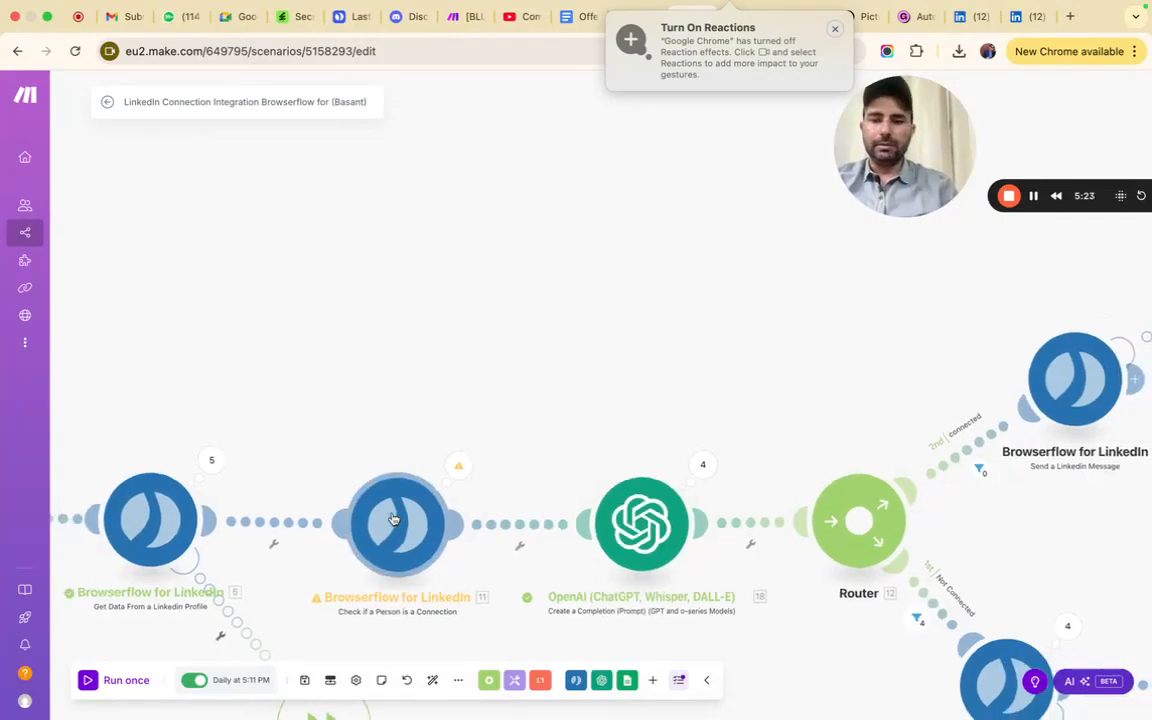
{"action": "scroll", "coordinate": [463, 392], "scroll_direction": "down", "scroll_amount": 2}
{"action": "left_click_drag", "start_coordinate": [463, 392], "coordinate": [525, 208]}
{"action": "scroll", "coordinate": [571, 254], "scroll_direction": "up", "scroll_amount": 1}
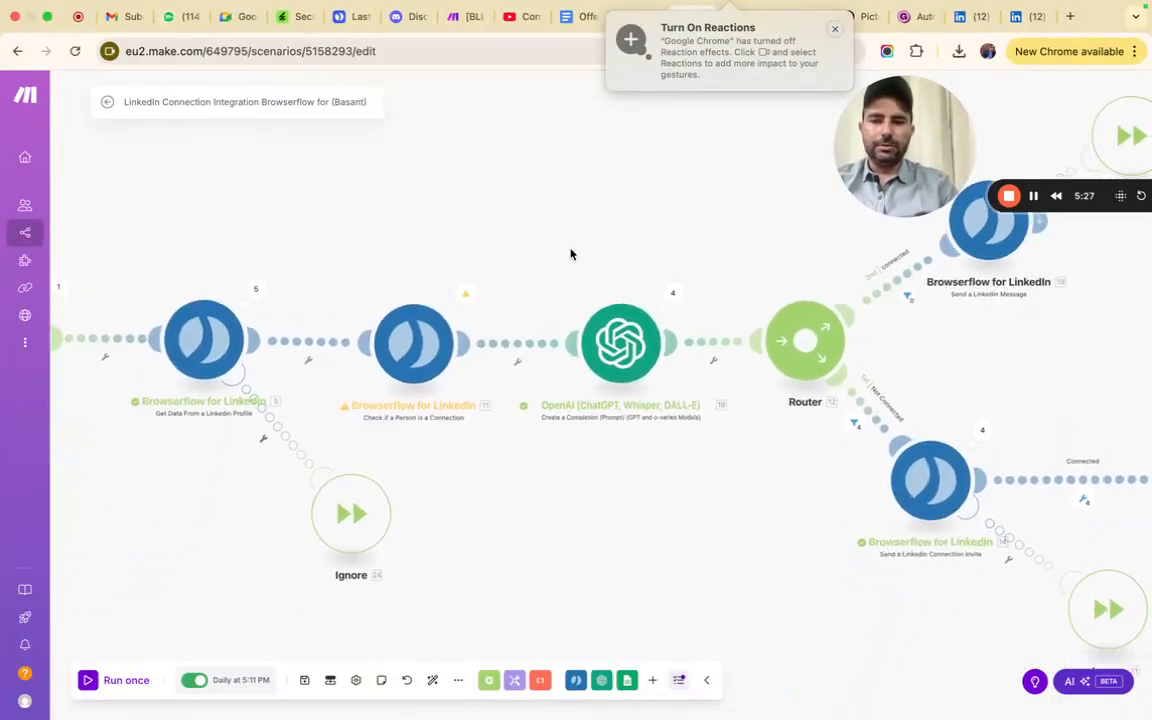
{"action": "scroll", "coordinate": [571, 254], "scroll_direction": "up", "scroll_amount": 1}
{"action": "left_click", "coordinate": [608, 350]}
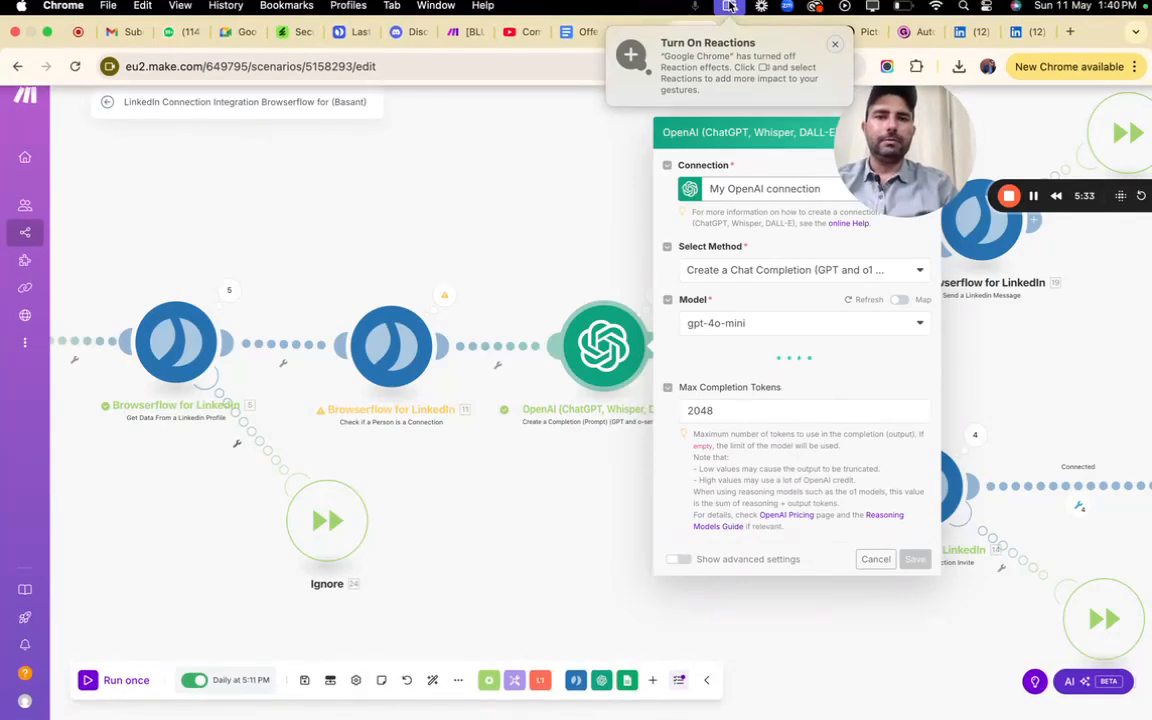
{"action": "left_click", "coordinate": [733, 15]}
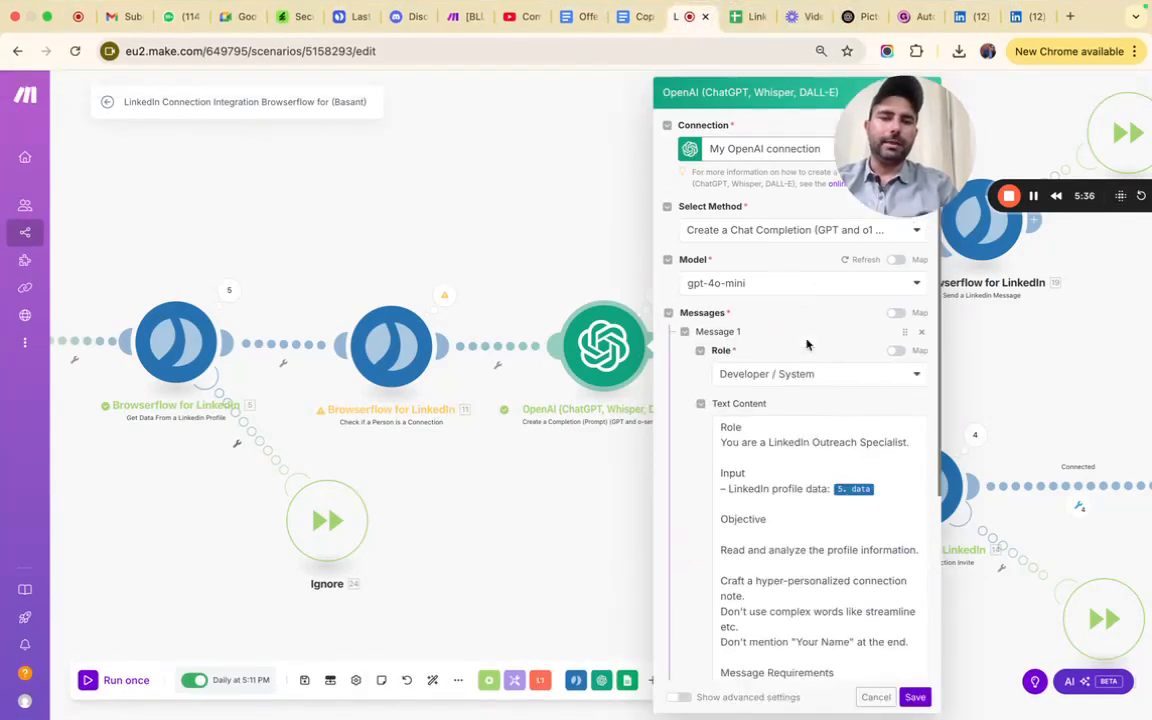
{"action": "scroll", "coordinate": [779, 450], "scroll_direction": "down", "scroll_amount": 2}
{"action": "scroll", "coordinate": [779, 452], "scroll_direction": "up", "scroll_amount": 2}
{"action": "scroll", "coordinate": [740, 445], "scroll_direction": "down", "scroll_amount": 5}
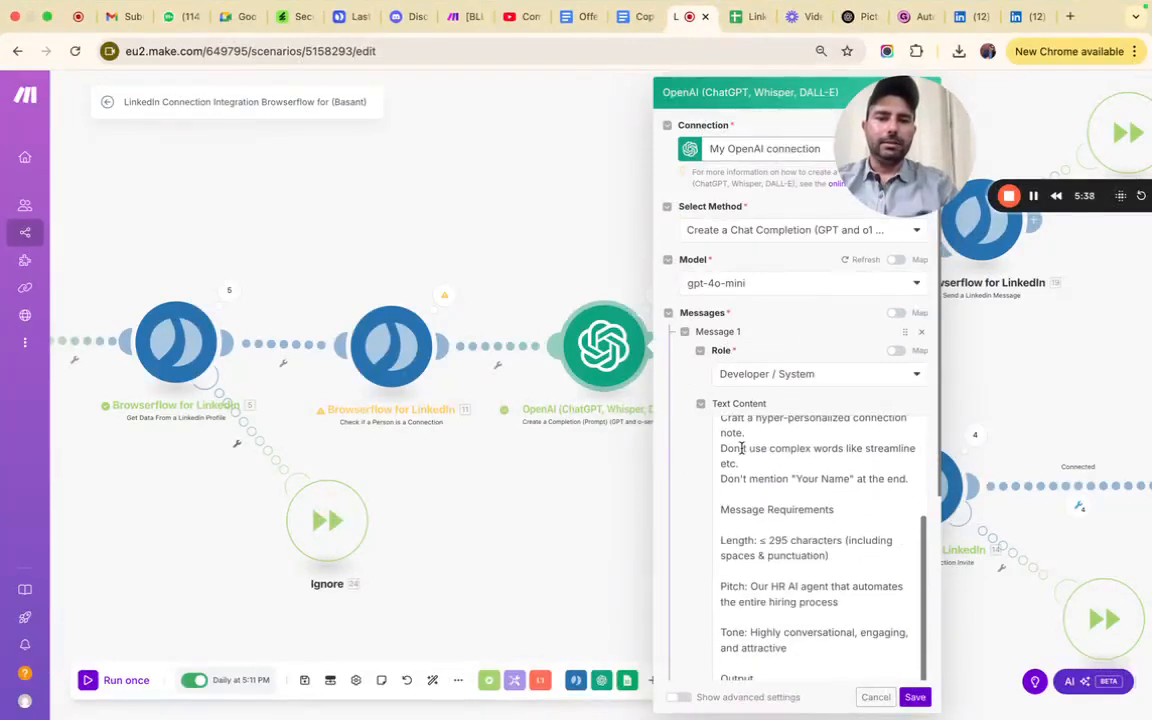
{"action": "scroll", "coordinate": [741, 447], "scroll_direction": "up", "scroll_amount": 5}
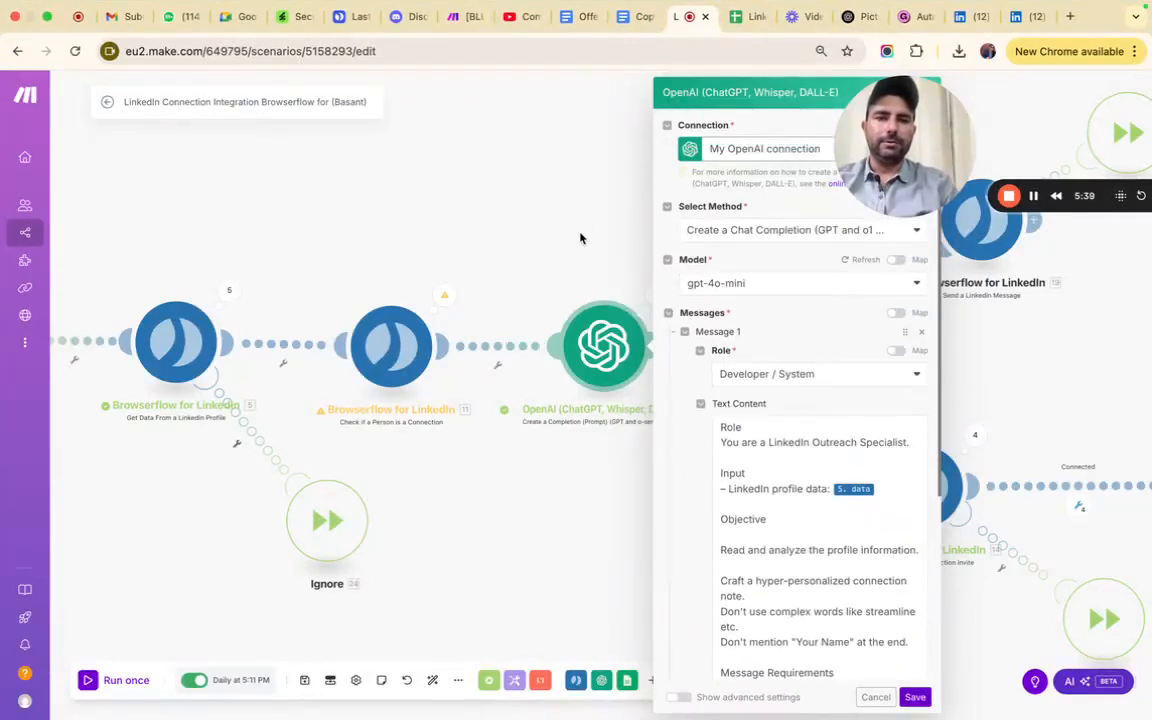
{"action": "left_click", "coordinate": [548, 188]}
Examine the router's connected and not-connected branches, including the connection invite, LinkedIn message and Google Sheets modules
{"action": "scroll", "coordinate": [689, 392], "scroll_direction": "right", "scroll_amount": 2}
{"action": "scroll", "coordinate": [689, 392], "scroll_direction": "up", "scroll_amount": 2}
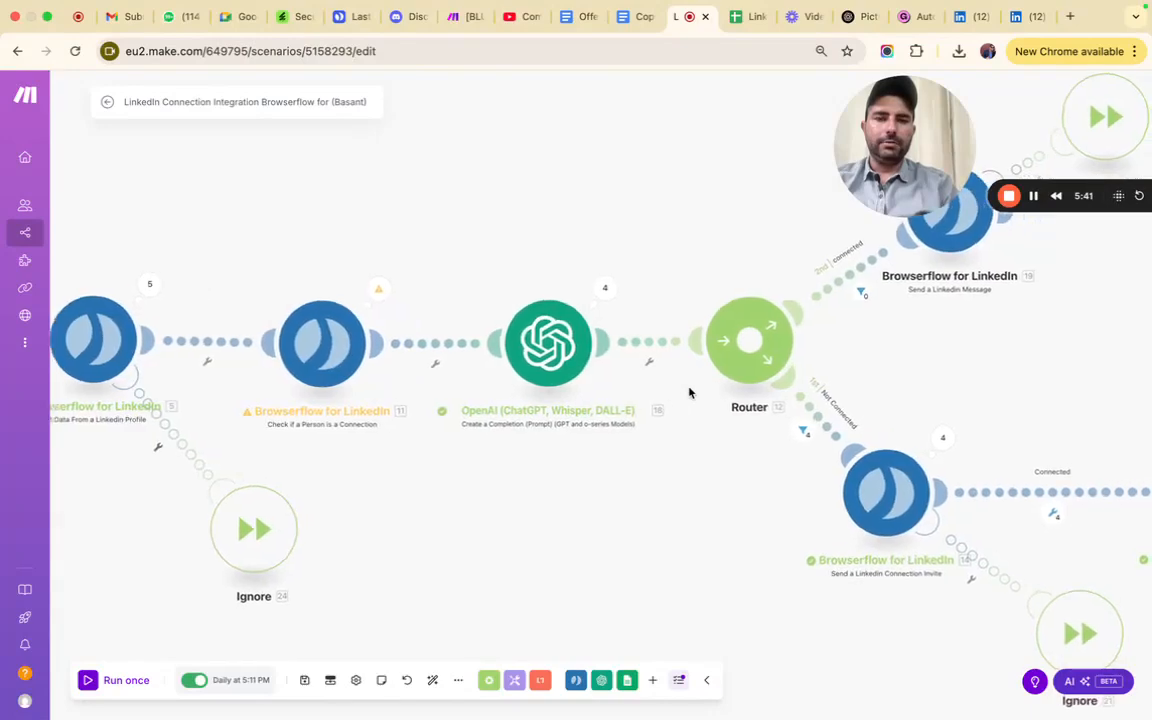
{"action": "scroll", "coordinate": [689, 392], "scroll_direction": "right", "scroll_amount": 2}
{"action": "scroll", "coordinate": [689, 392], "scroll_direction": "up", "scroll_amount": 3}
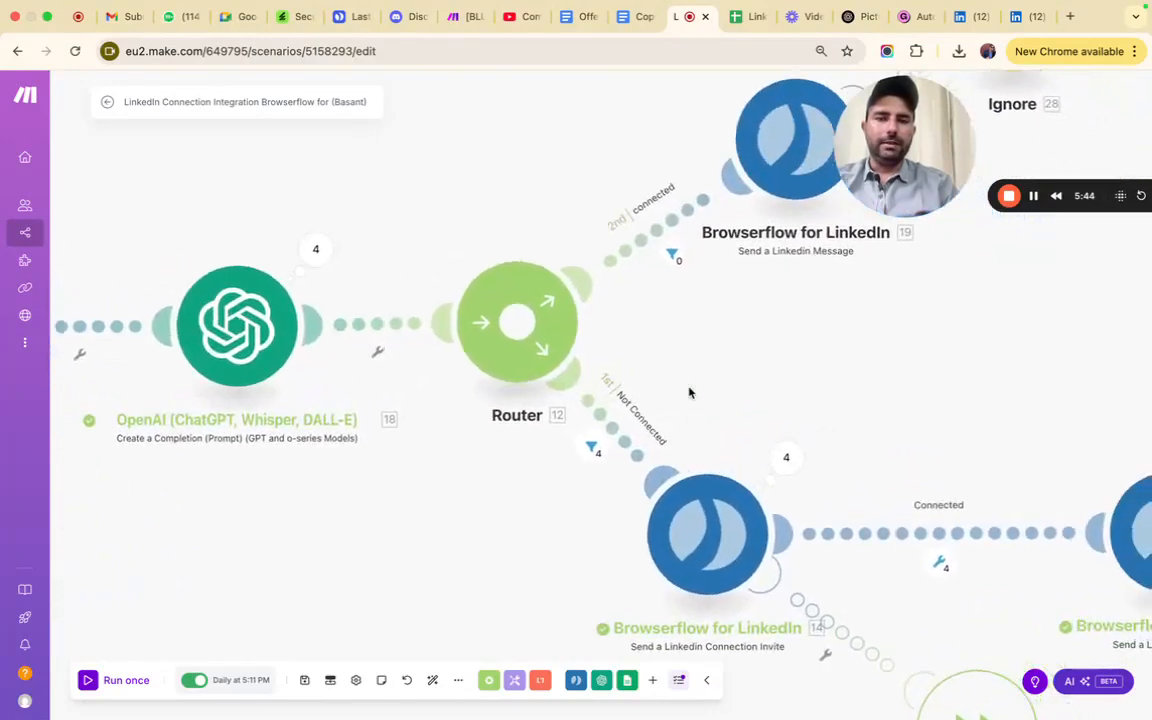
{"action": "scroll", "coordinate": [688, 393], "scroll_direction": "down", "scroll_amount": 5}
{"action": "scroll", "coordinate": [687, 393], "scroll_direction": "up", "scroll_amount": 3}
{"action": "scroll", "coordinate": [687, 393], "scroll_direction": "right", "scroll_amount": 3}
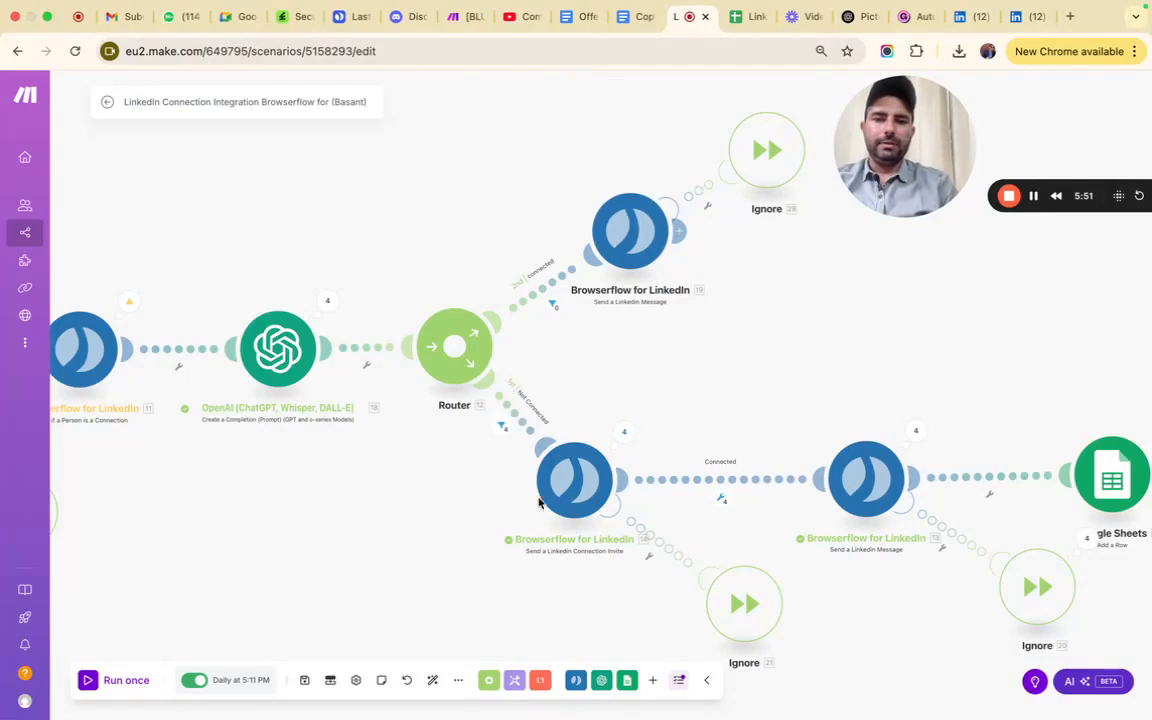
{"action": "scroll", "coordinate": [546, 512], "scroll_direction": "down", "scroll_amount": 1}
{"action": "scroll", "coordinate": [546, 512], "scroll_direction": "up", "scroll_amount": 1}
{"action": "scroll", "coordinate": [546, 512], "scroll_direction": "up", "scroll_amount": 1}
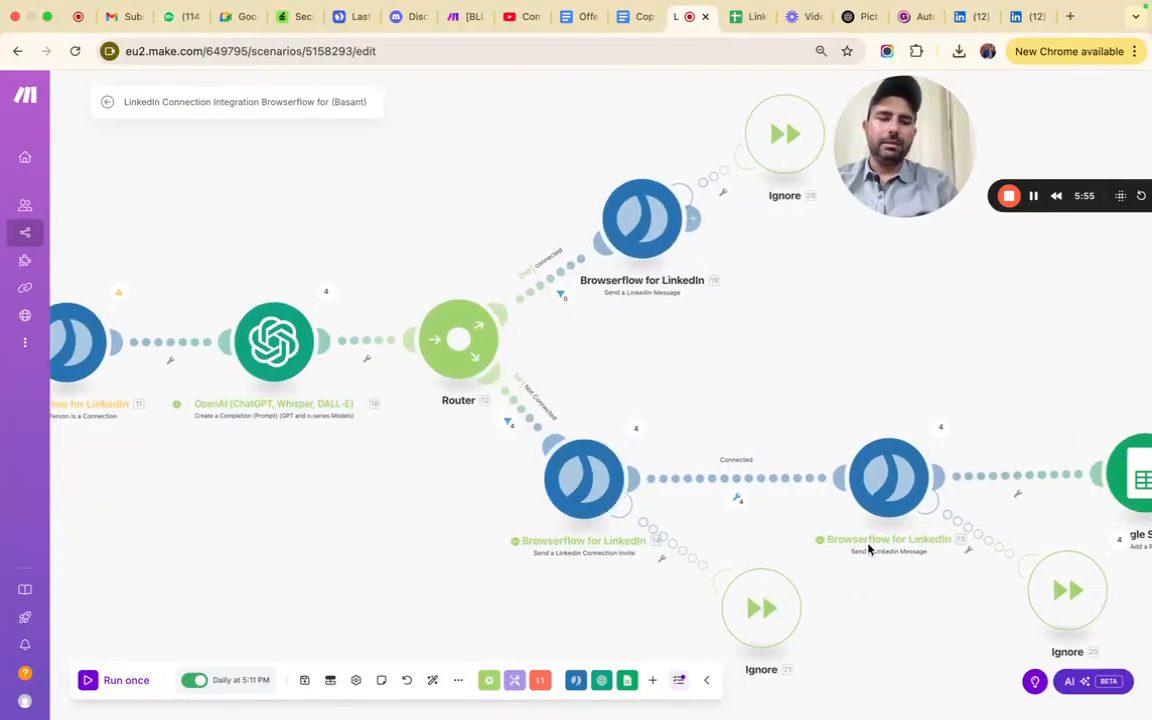
Follow the not-connected branch to its Google Sheets module, then open the Linkedin Message update spreadsheet and reload it to review the logged rows
{"action": "scroll", "coordinate": [913, 532], "scroll_direction": "right", "scroll_amount": 3}
{"action": "scroll", "coordinate": [913, 532], "scroll_direction": "up", "scroll_amount": 1}
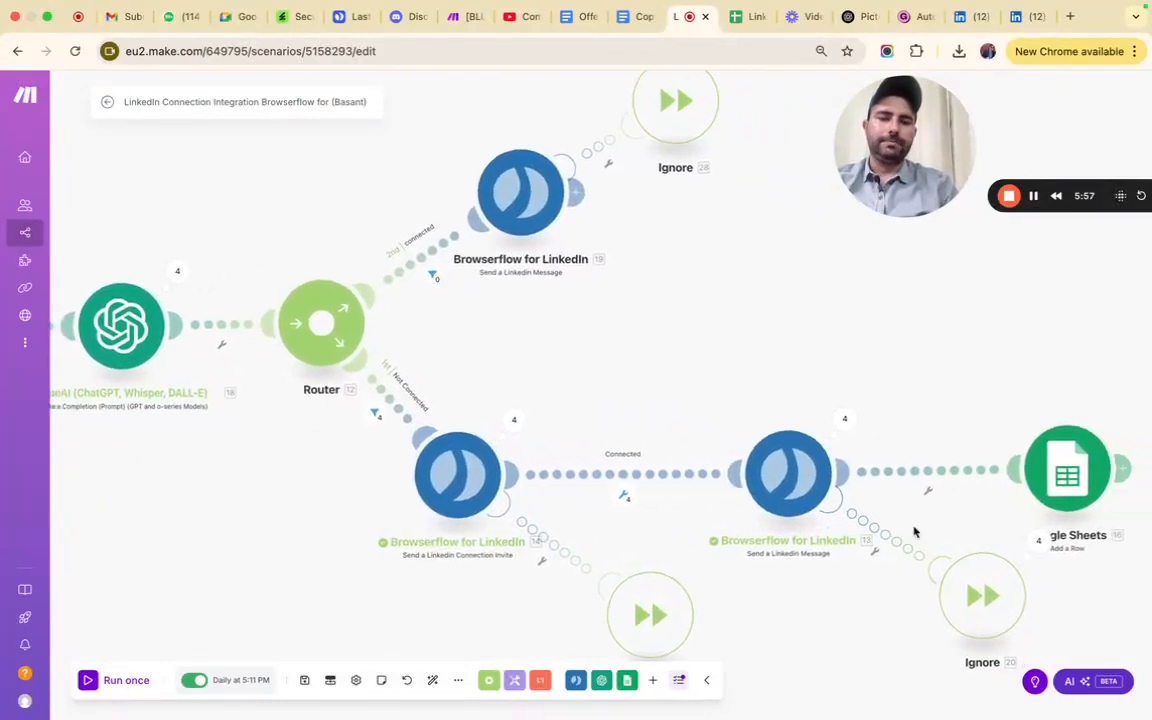
{"action": "scroll", "coordinate": [913, 532], "scroll_direction": "right", "scroll_amount": 2}
{"action": "scroll", "coordinate": [913, 532], "scroll_direction": "up", "scroll_amount": 1}
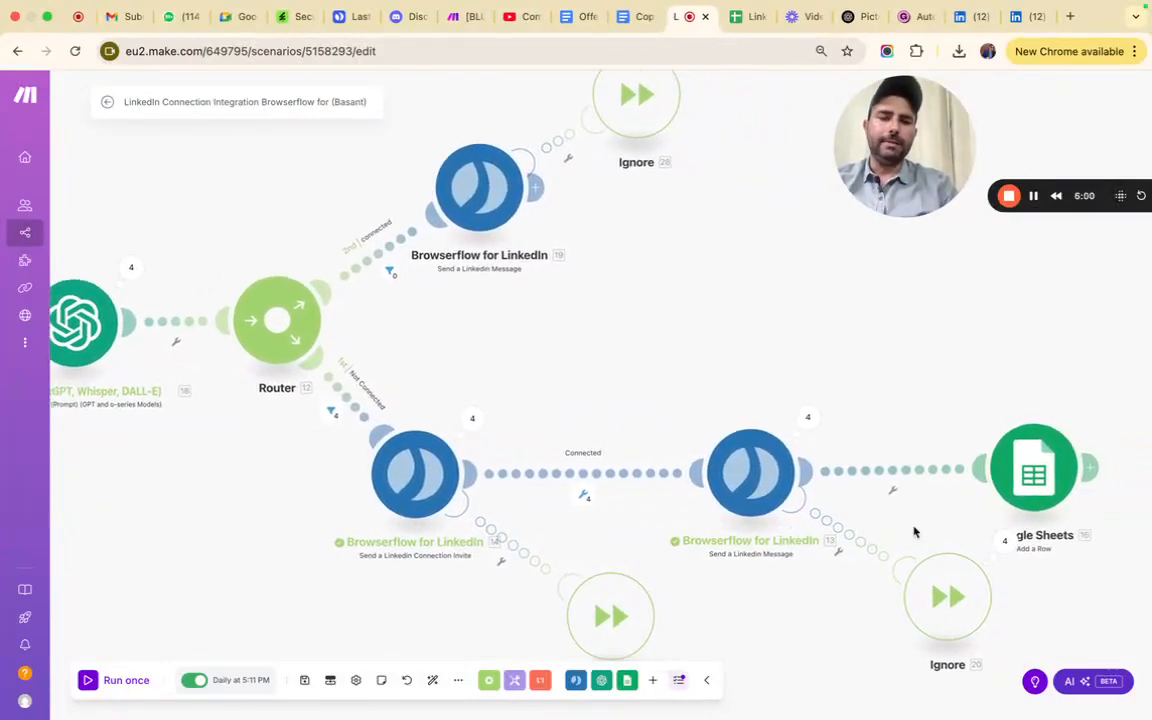
{"action": "scroll", "coordinate": [913, 532], "scroll_direction": "right", "scroll_amount": 1}
{"action": "scroll", "coordinate": [913, 532], "scroll_direction": "up", "scroll_amount": 1}
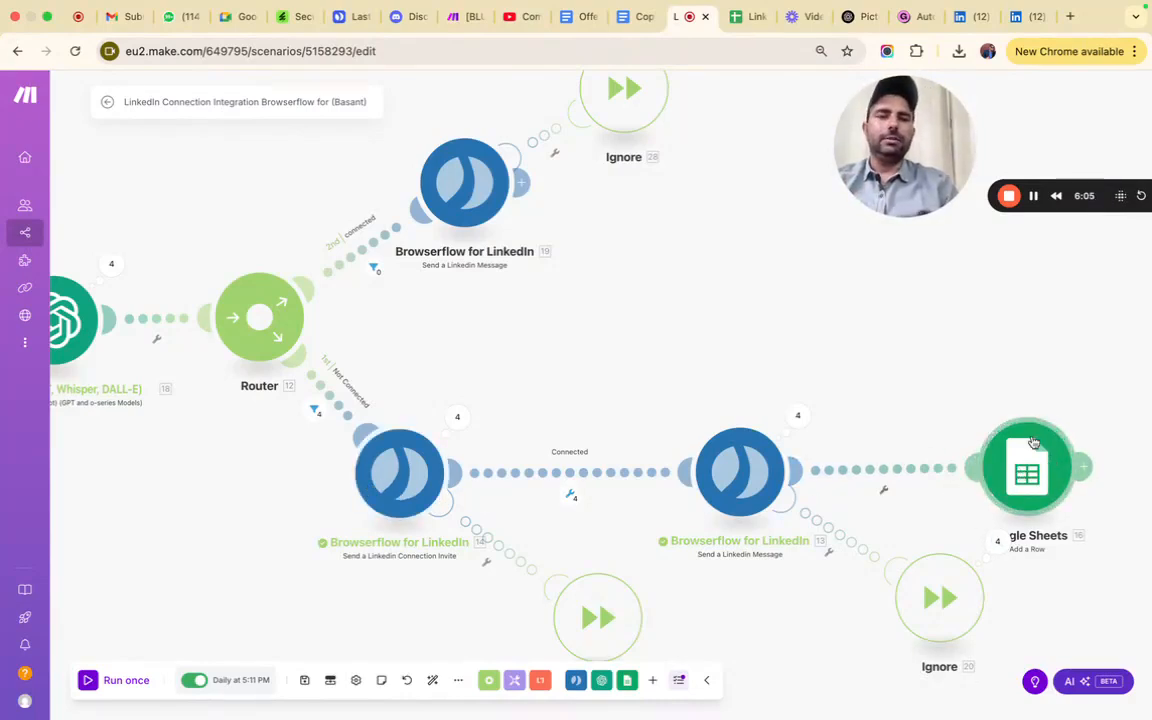
{"action": "left_click", "coordinate": [750, 16]}
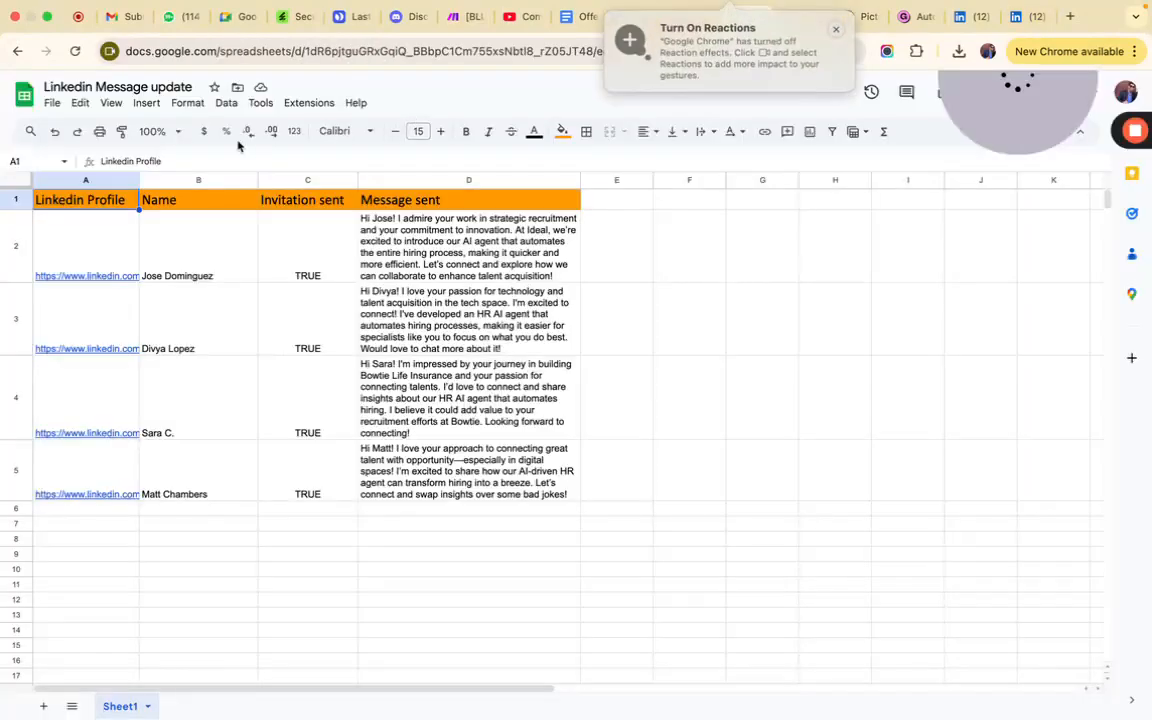
{"action": "left_click", "coordinate": [76, 51]}
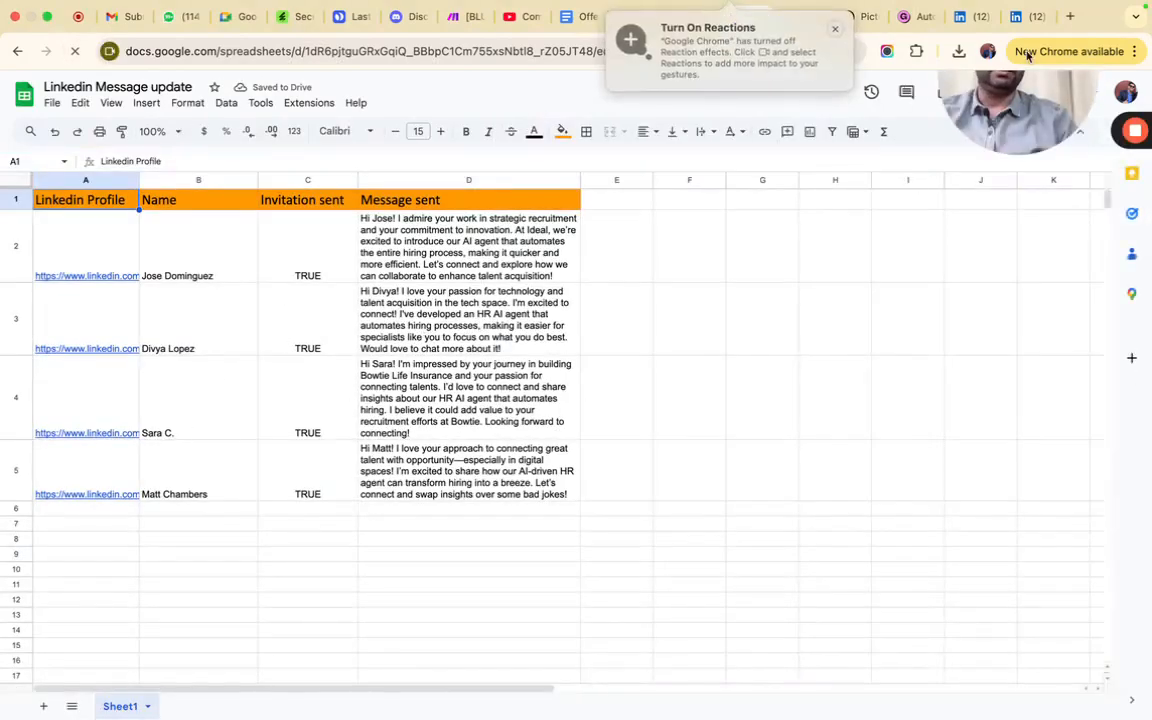
Check the invitation status of the people in both open LinkedIn searches for "Founder" AND "Talent acquisition" in Australia
{"action": "left_click", "coordinate": [1025, 18]}
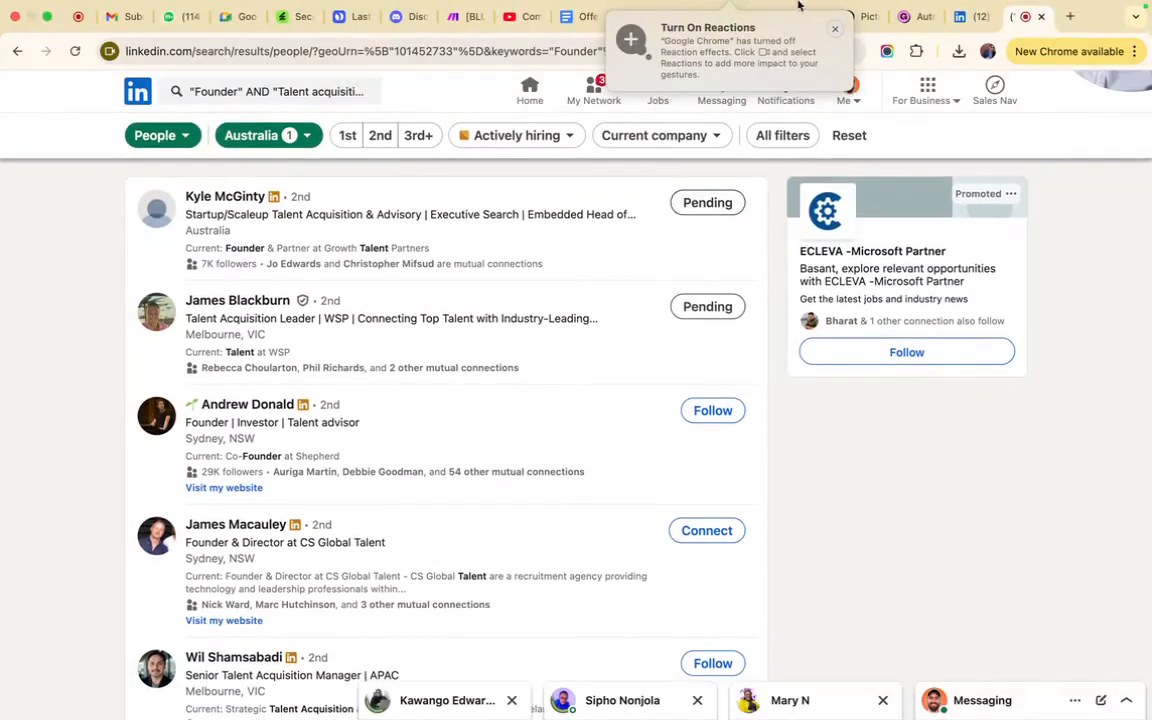
{"action": "mouse_move", "coordinate": [733, 10]}
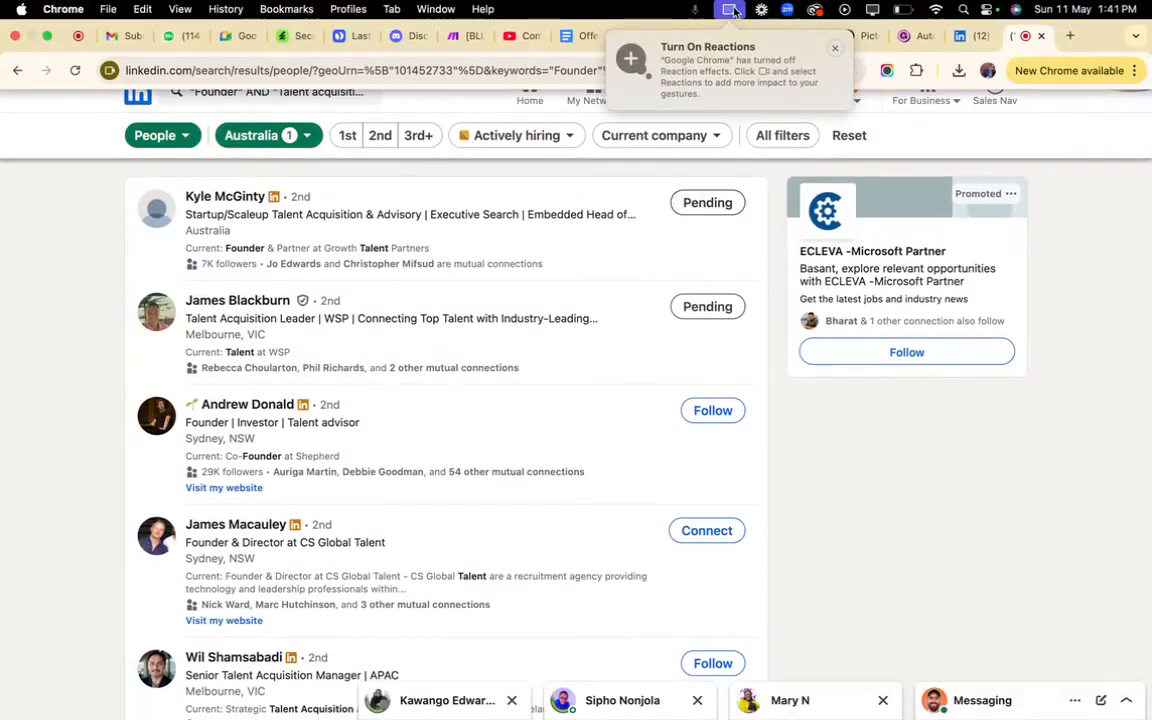
{"action": "left_click", "coordinate": [981, 40]}
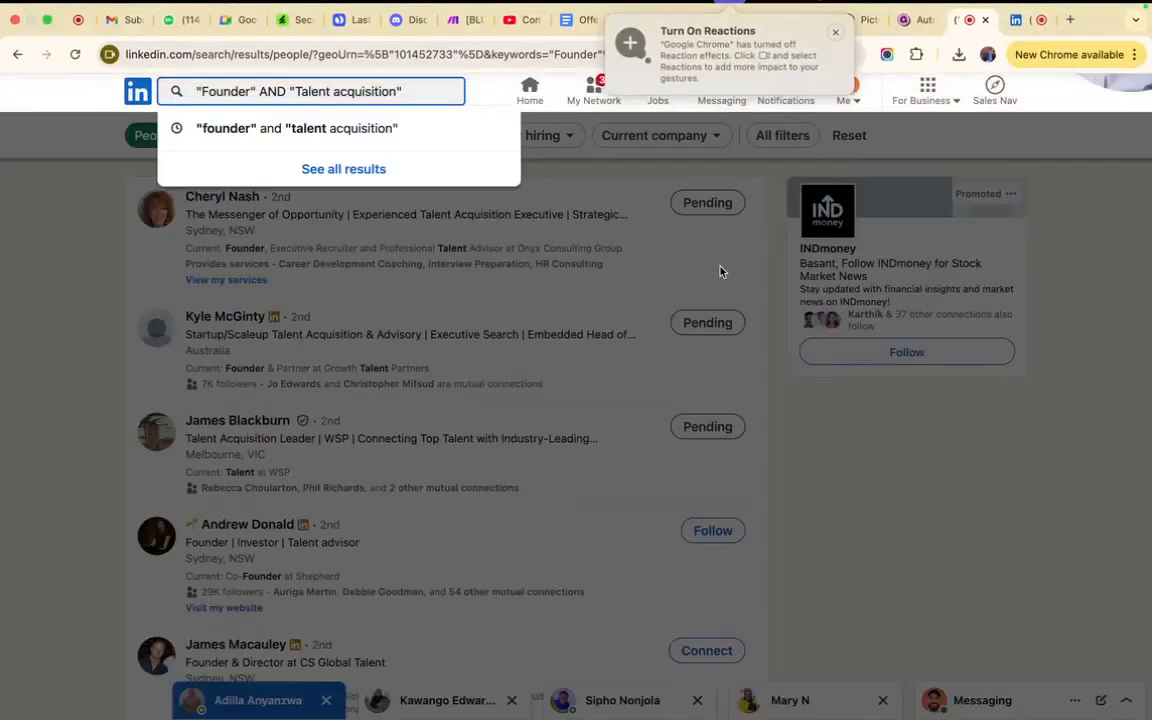
{"action": "left_click", "coordinate": [57, 309]}
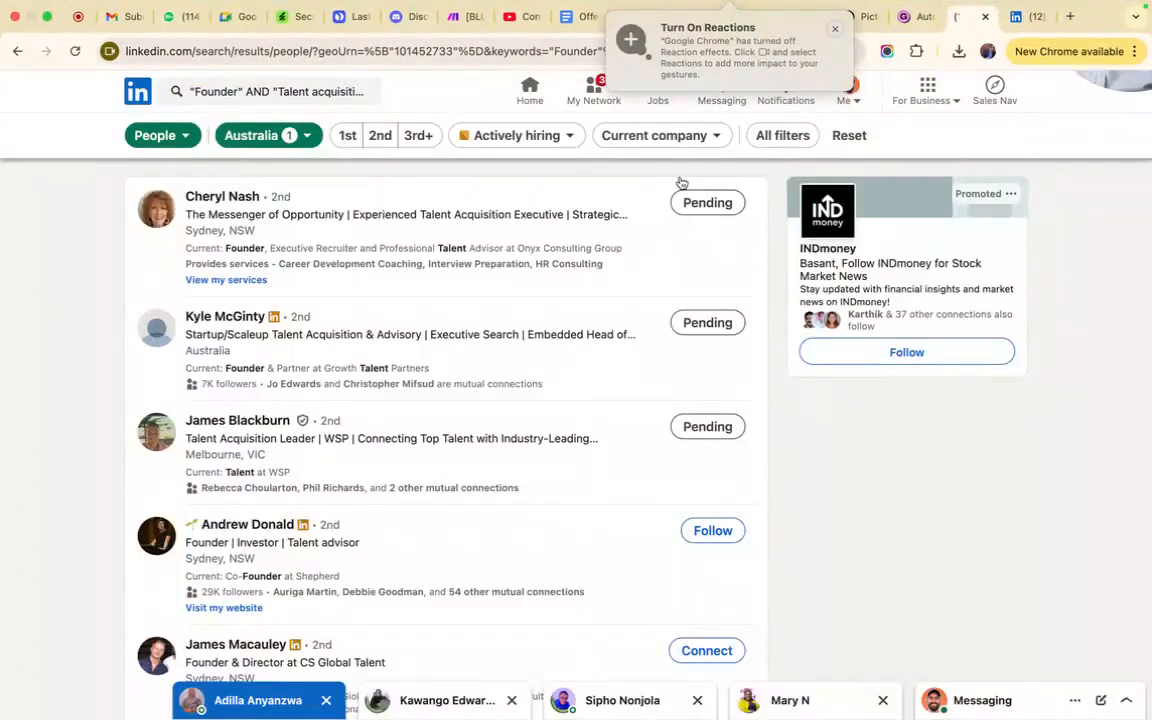
Return to the Make scenario and fit the whole flow in view, from the profile search module to Google Sheets
{"action": "mouse_move", "coordinate": [733, 10]}
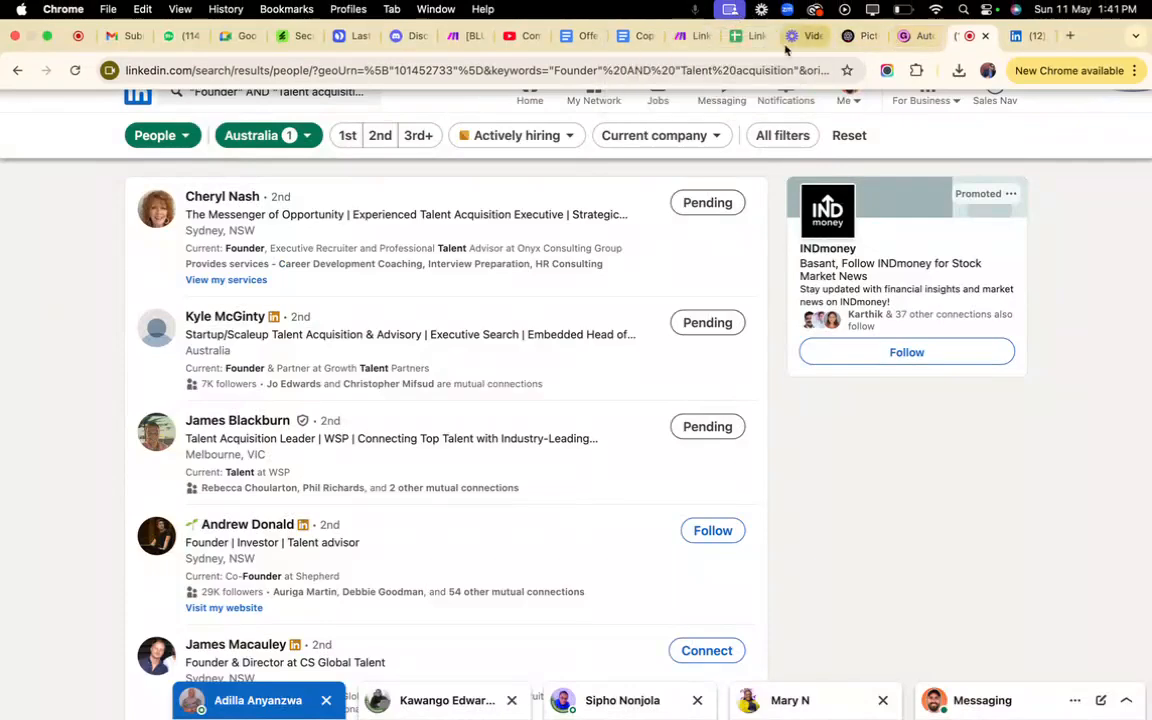
{"action": "left_click", "coordinate": [694, 38]}
{"action": "scroll", "coordinate": [740, 245], "scroll_direction": "down", "scroll_amount": 10}
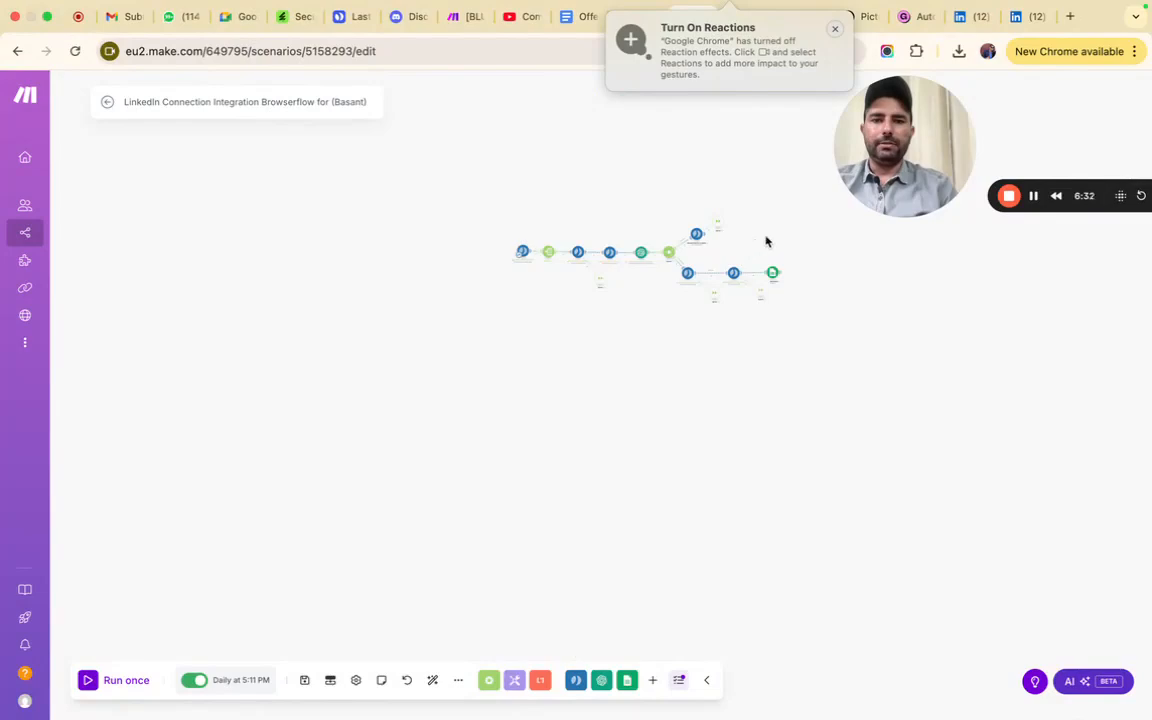
{"action": "scroll", "coordinate": [763, 242], "scroll_direction": "up", "scroll_amount": 8}
{"action": "scroll", "coordinate": [766, 241], "scroll_direction": "down", "scroll_amount": 4}
{"action": "left_click_drag", "start_coordinate": [766, 239], "coordinate": [872, 329]}
{"action": "left_click_drag", "start_coordinate": [880, 175], "coordinate": [470, 172]}
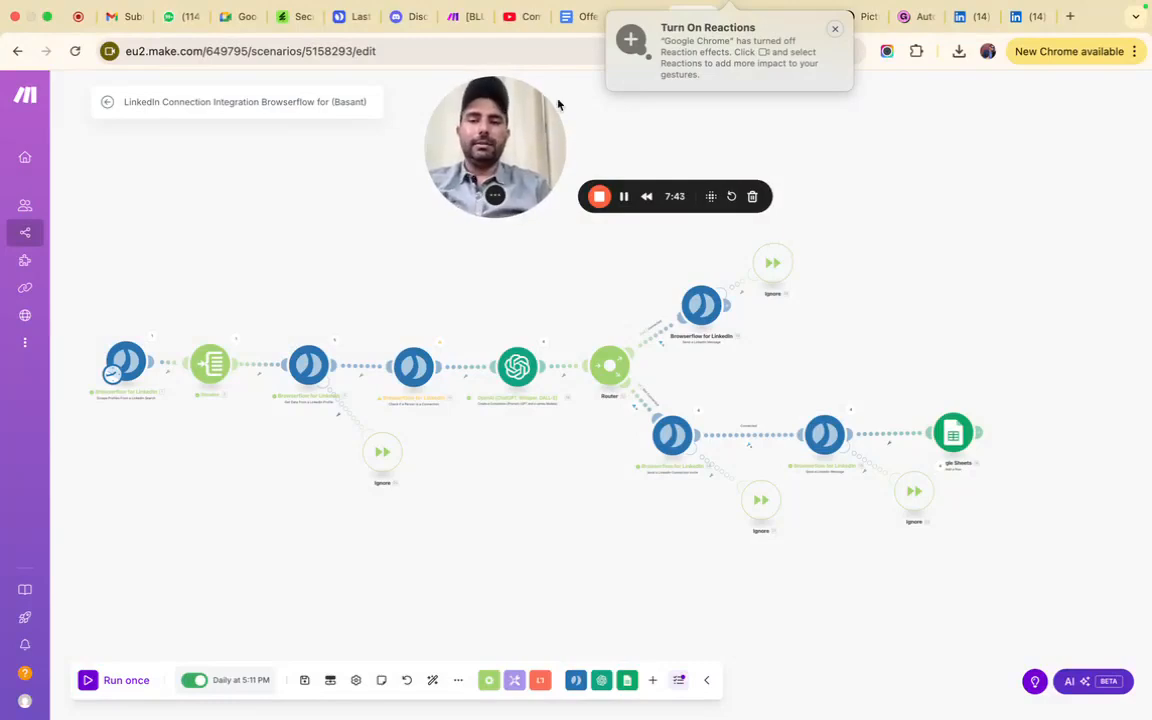
{"action": "mouse_move", "coordinate": [731, 9]}
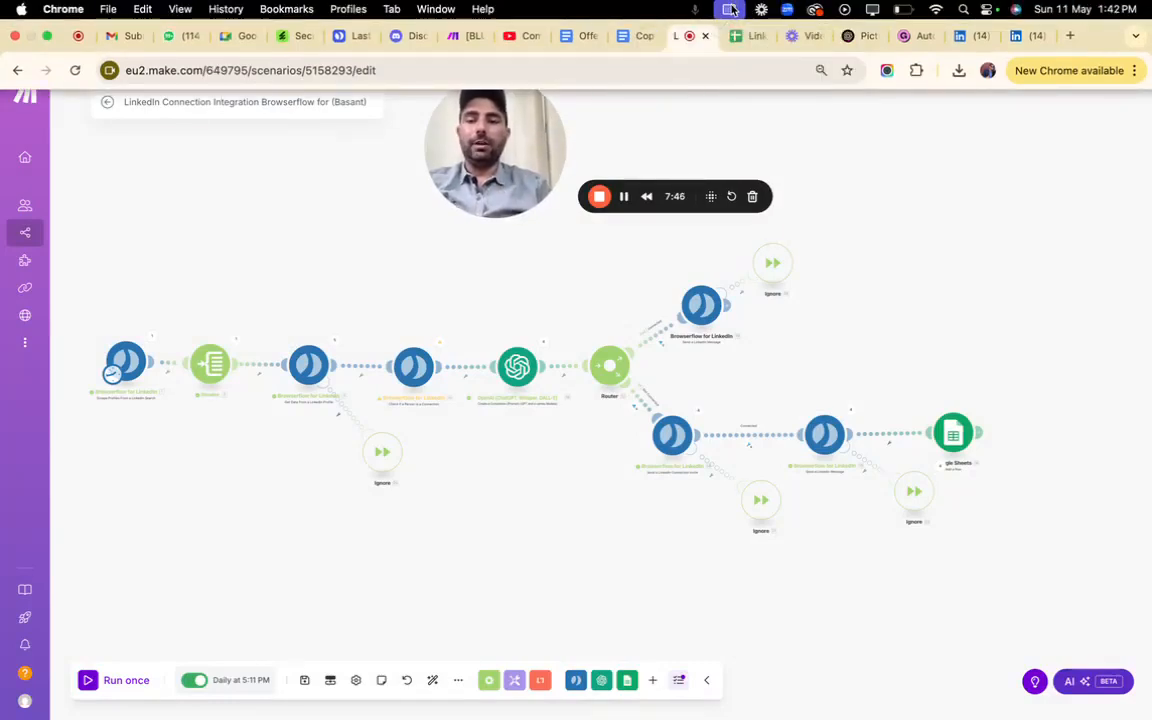